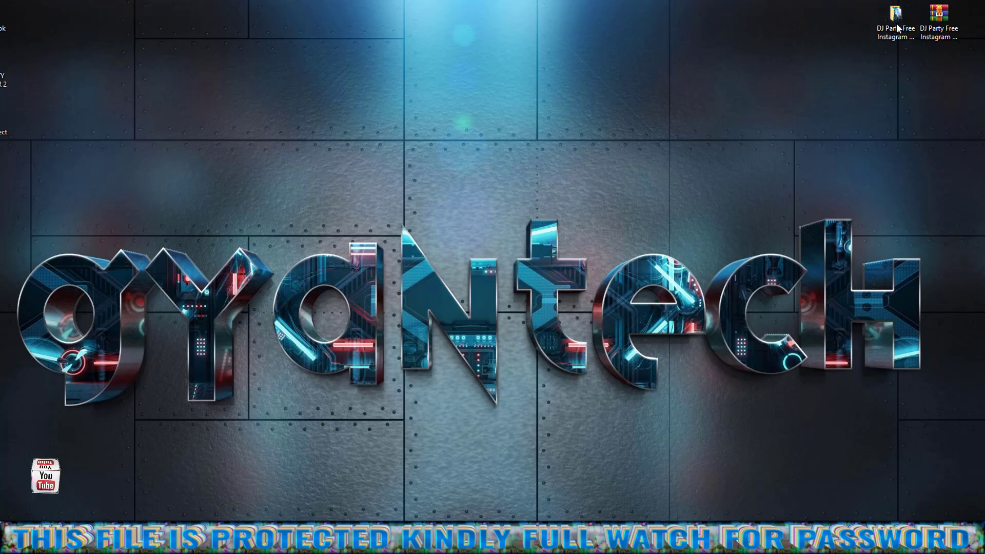
Step: Open the DJ Party flyer folder and page through the first flyer previews in Photos
double_click(897, 23)
double_click(47, 76)
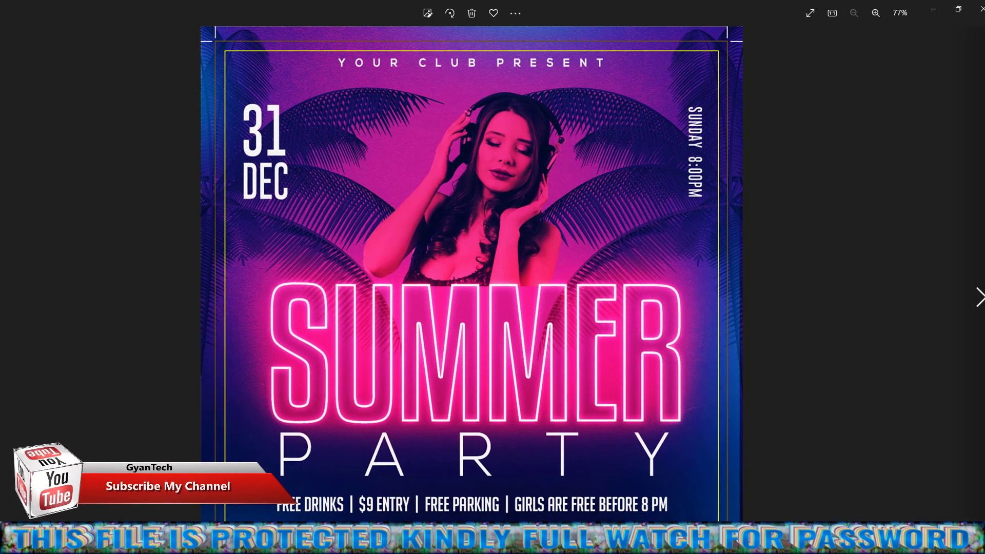
key("Right")
key("Right")
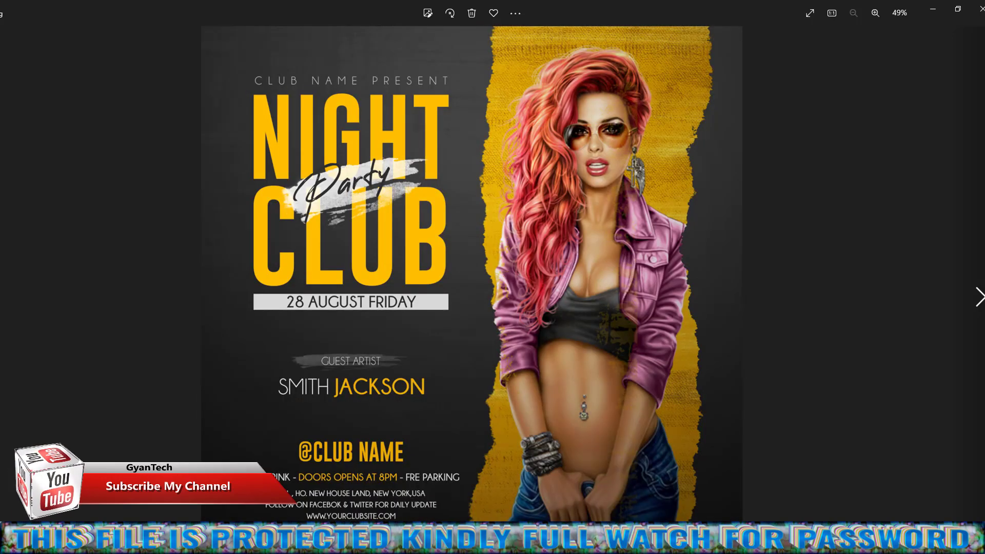
key("Right")
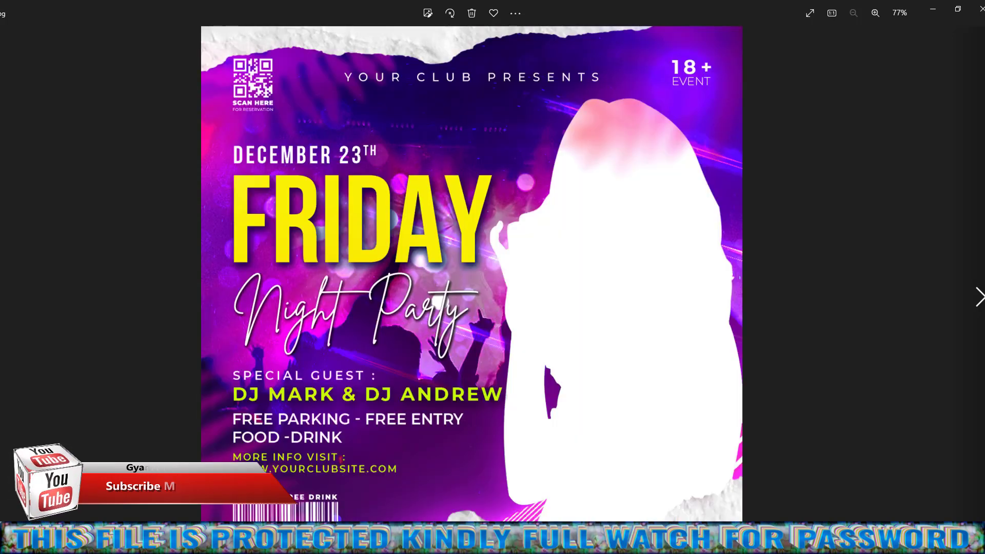
key("Right")
key("Right")
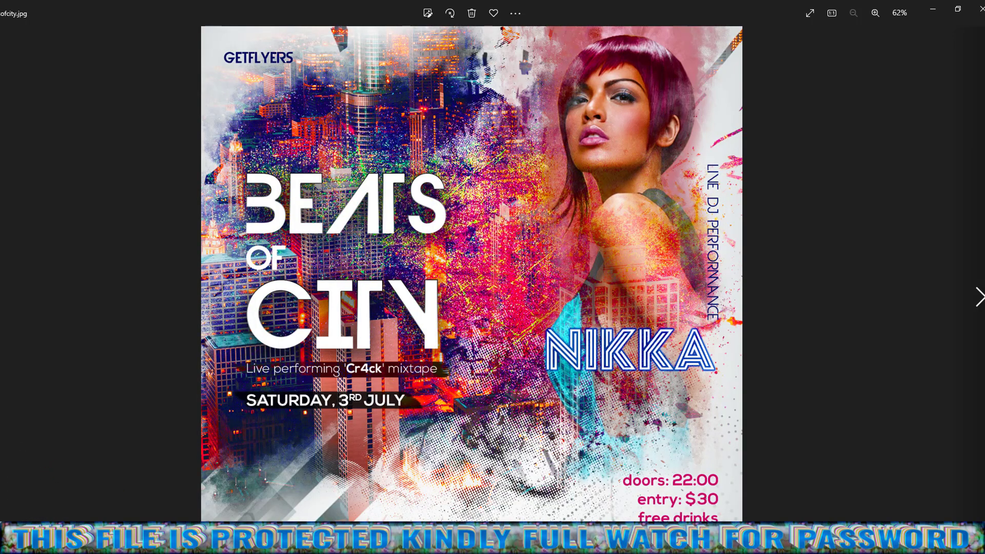
key("Right")
key("Right")
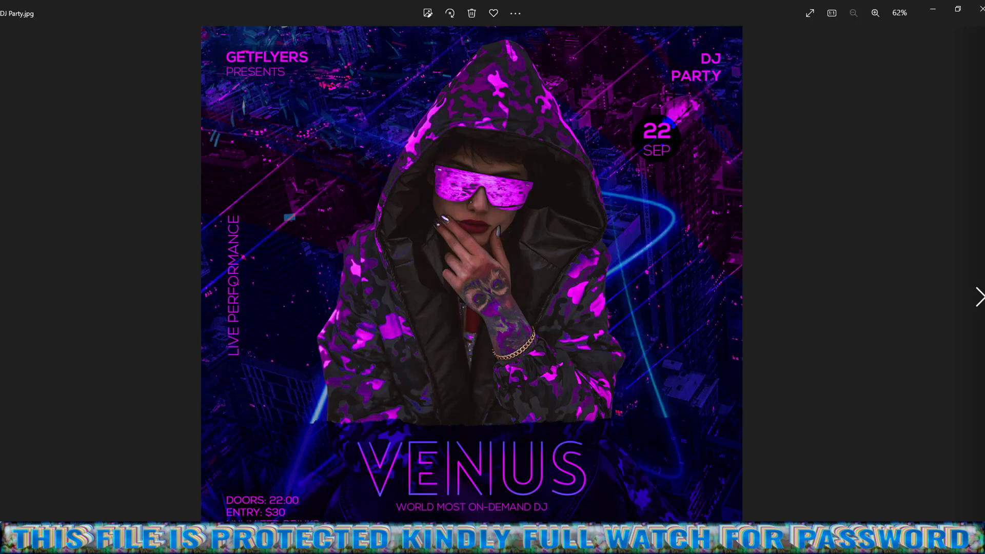
key("Right")
key("Right")
key("Right")
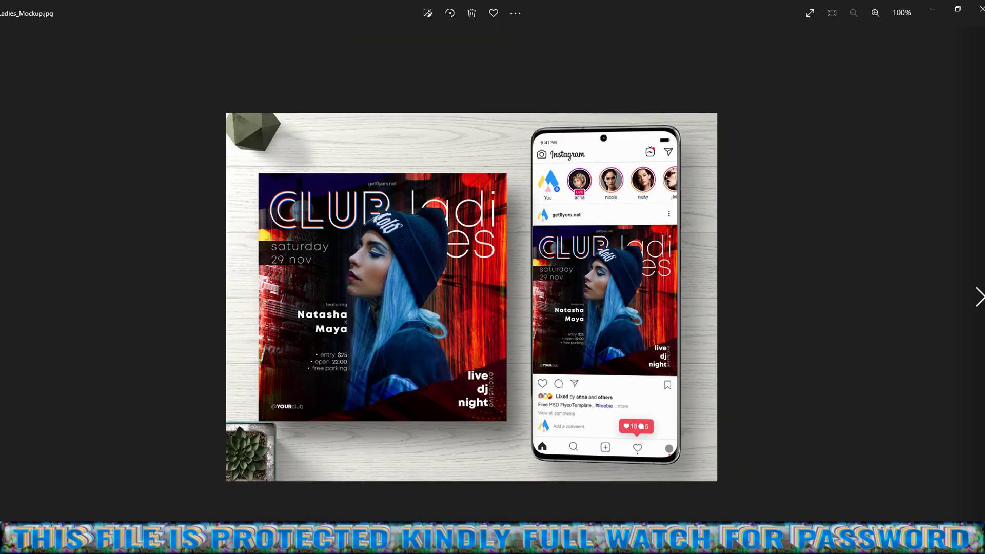
key("Right")
key("Right")
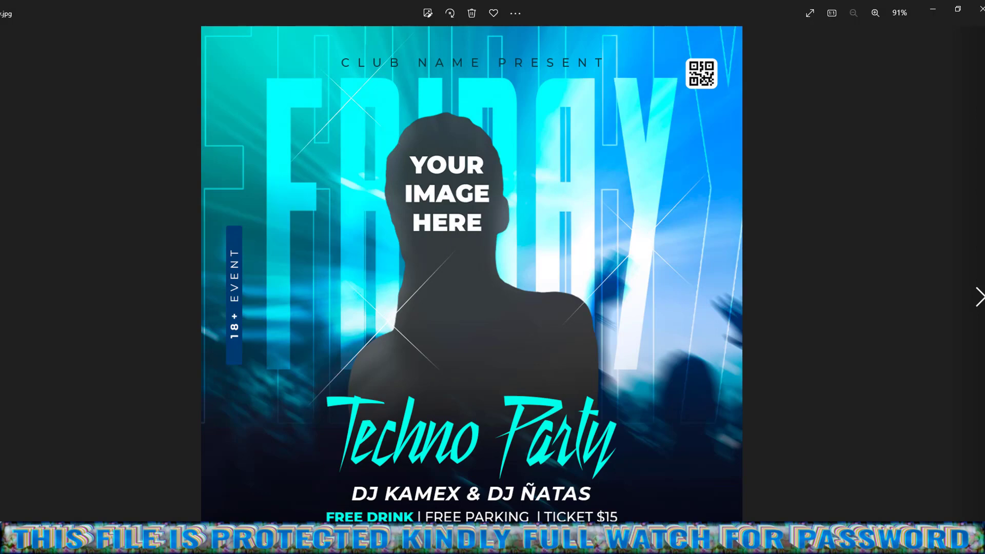
key("Right")
key("Right")
key("Right")
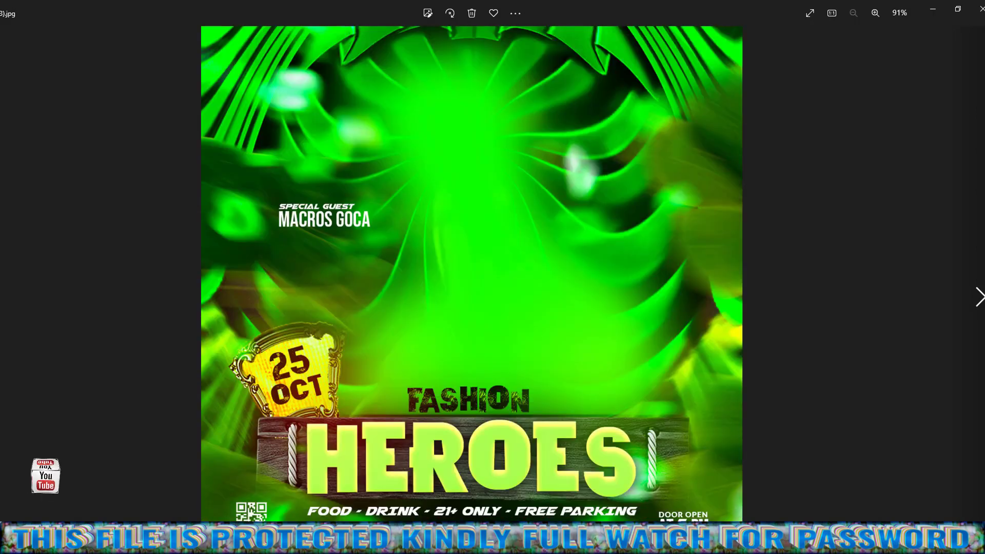
key("Right")
key("Right")
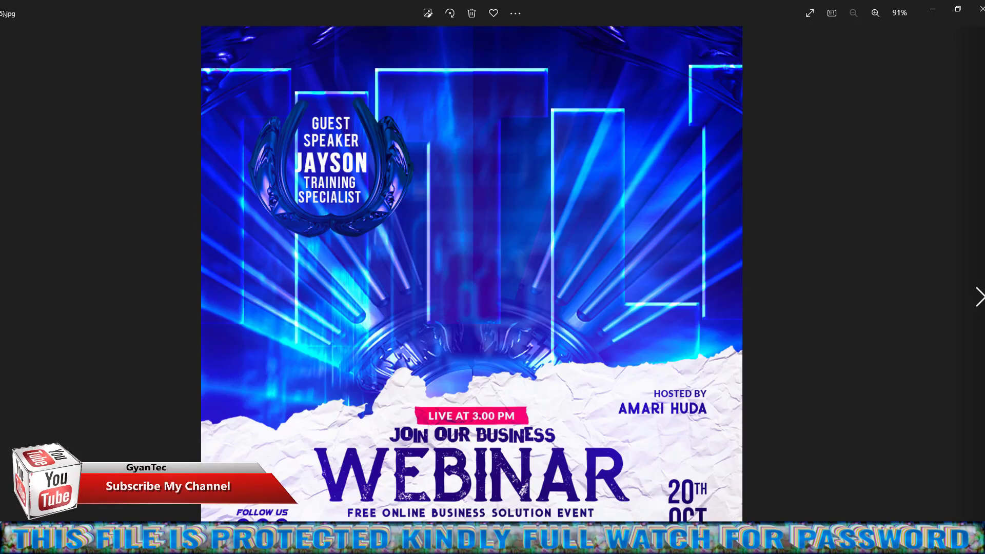
key("Right")
key("Right")
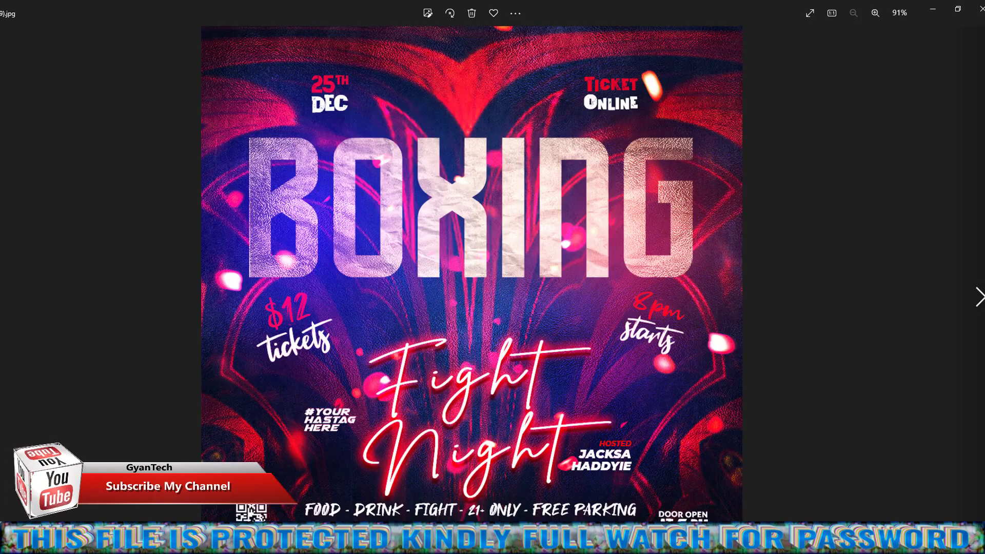
key("Right")
Step: Page through the remaining flyer previews, zoom out, and close Photos
key("Right")
key("Right")
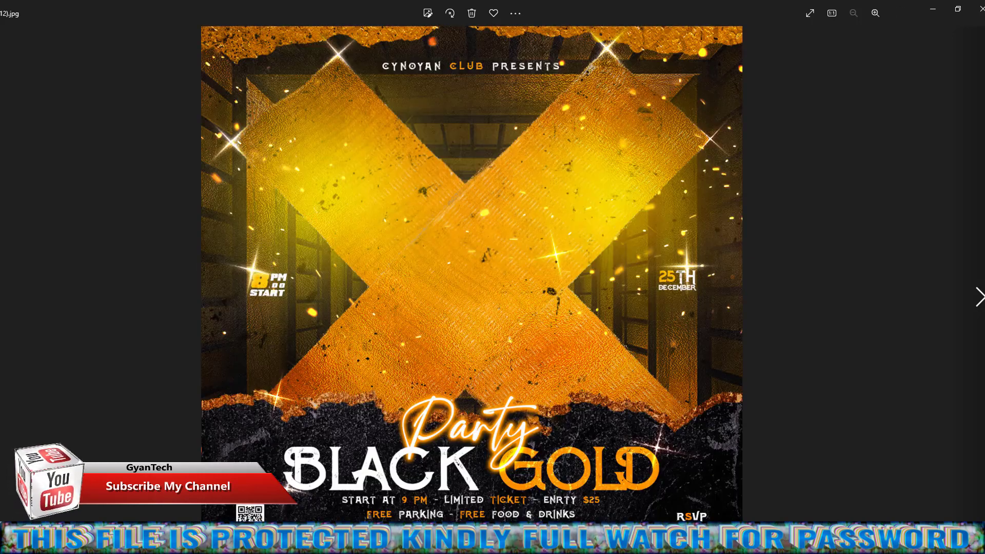
key("Right")
key("Right")
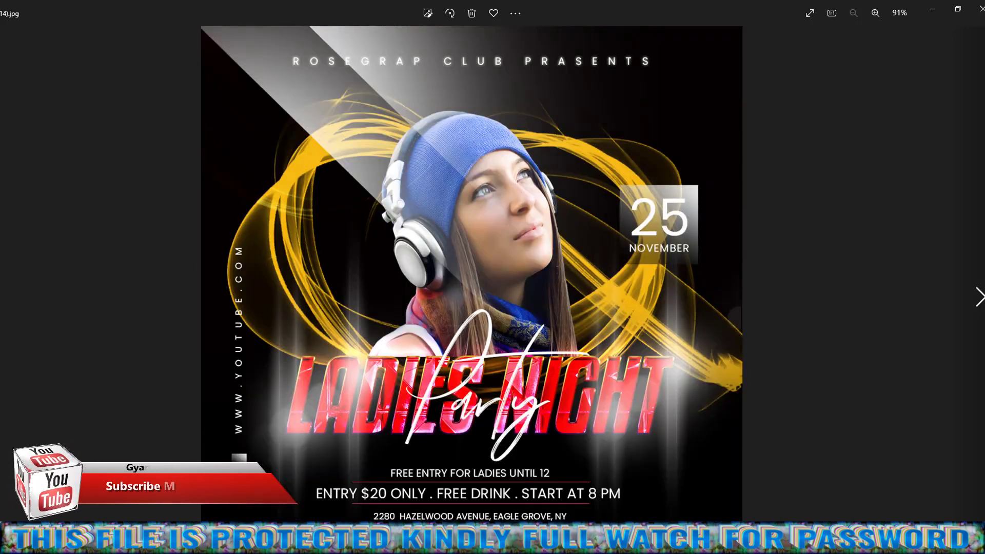
key("Right")
key("Right")
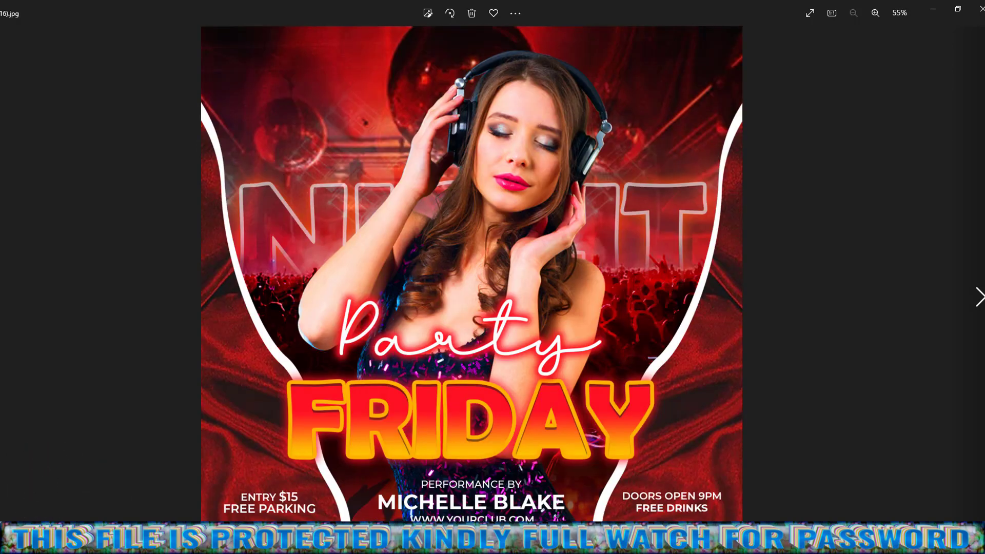
key("Right")
key("Right")
key("Right")
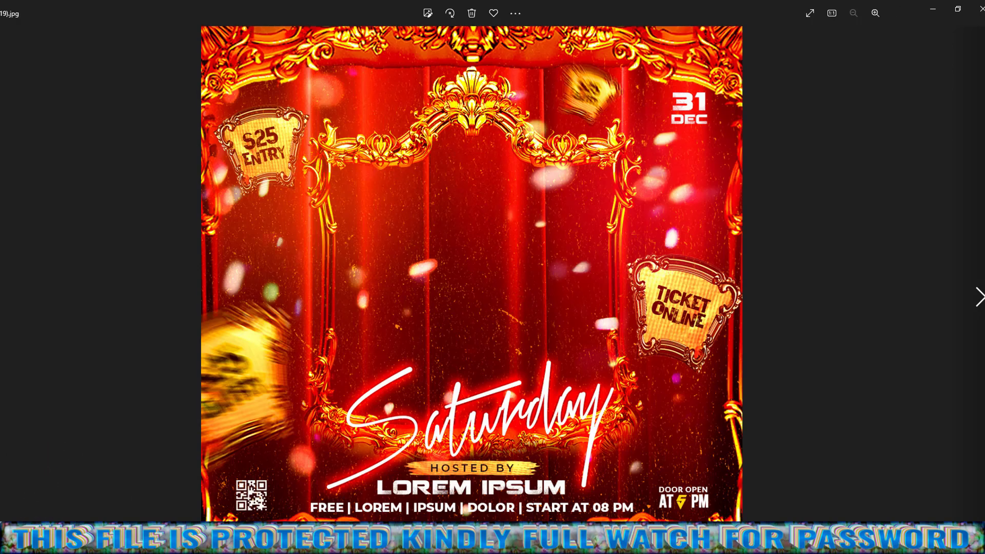
key("Right")
key("Right")
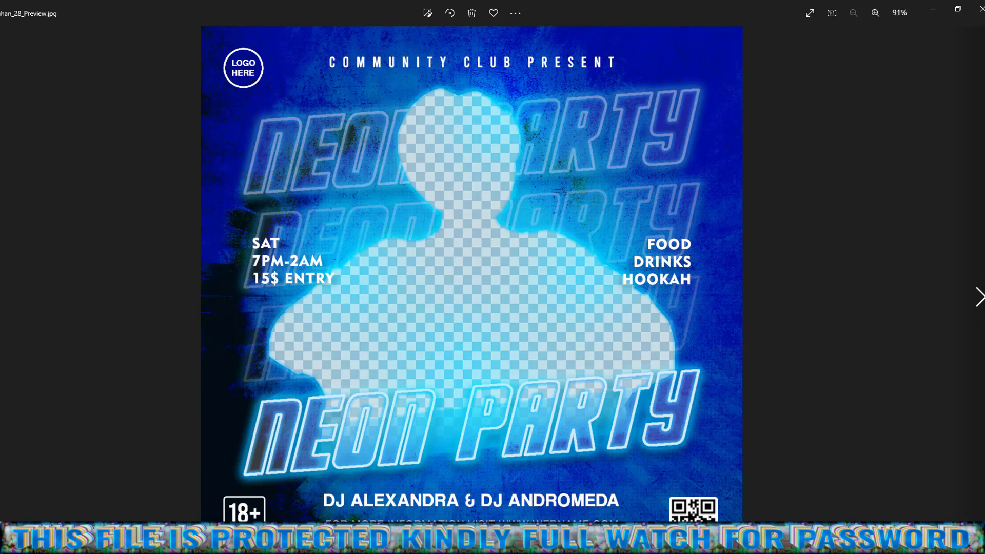
key("Right")
key("Right")
key("Right")
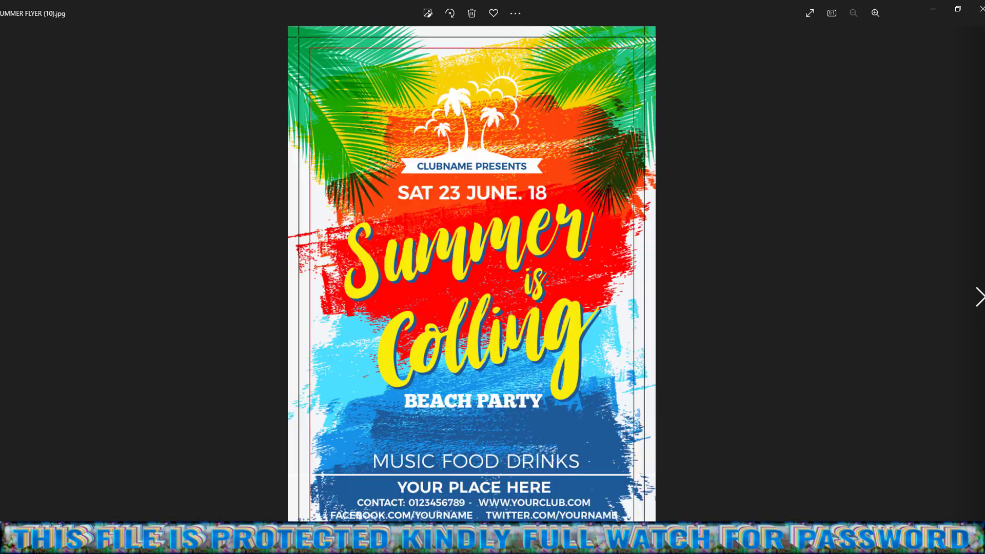
key("Right")
key("Right")
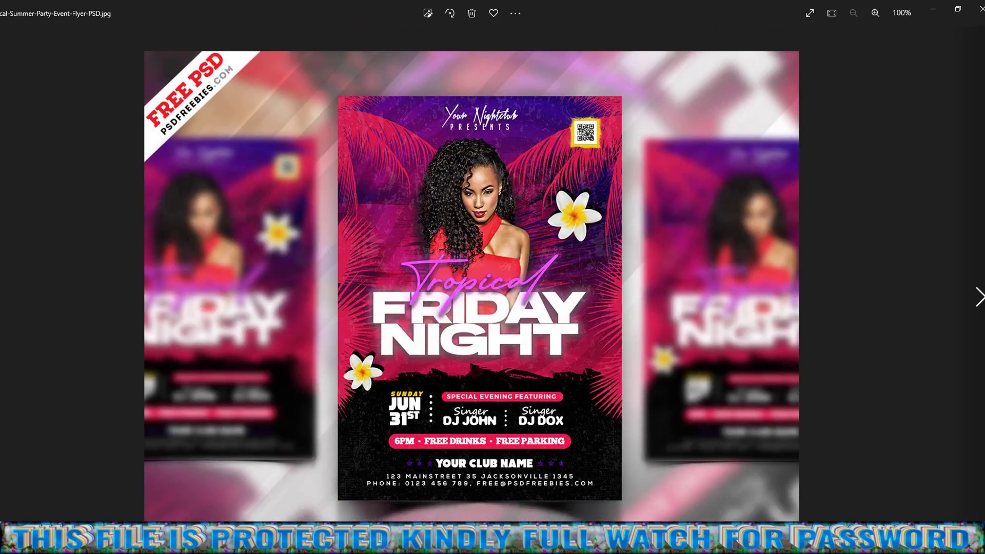
key("Right")
key("Right")
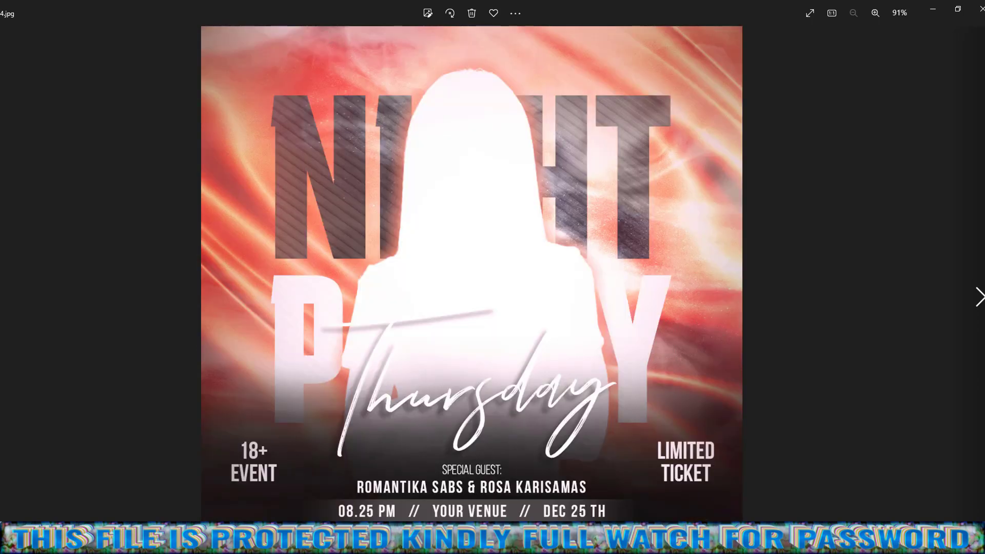
key("Right")
key("Right")
key("Right")
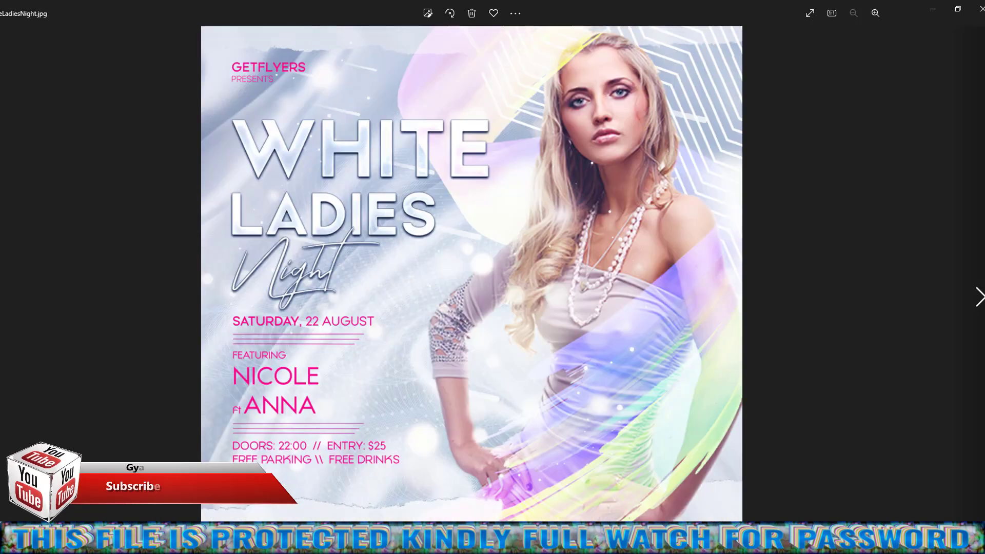
key("Right")
key("ctrl+minus")
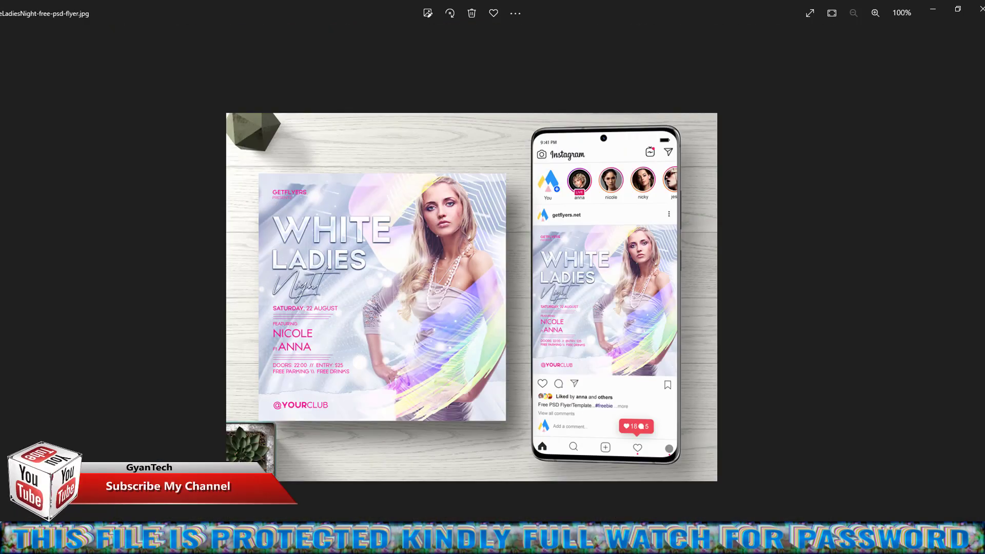
key("alt+F4")
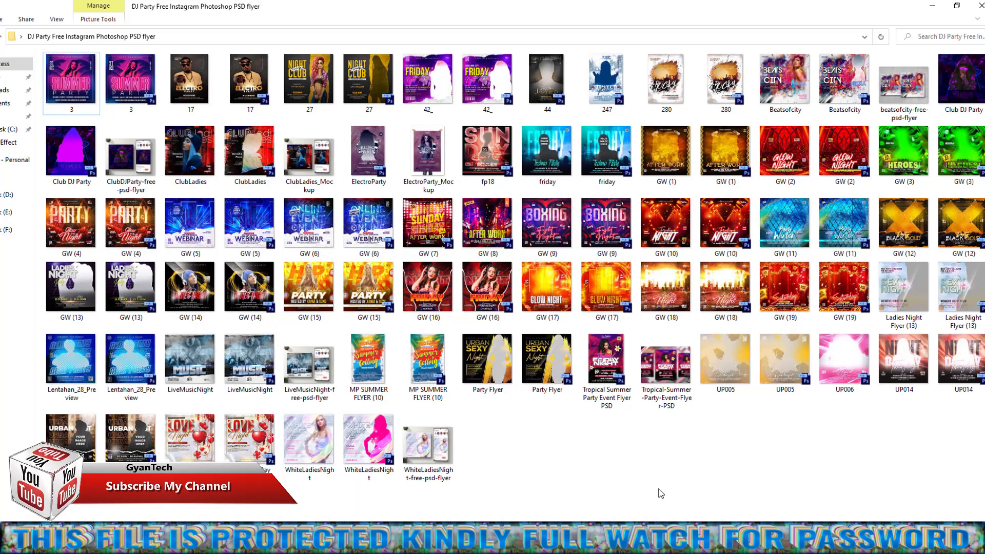
Step: Open the Summer Party PSD template '3' in Photoshop CS6
left_click(121, 88)
double_click(120, 88)
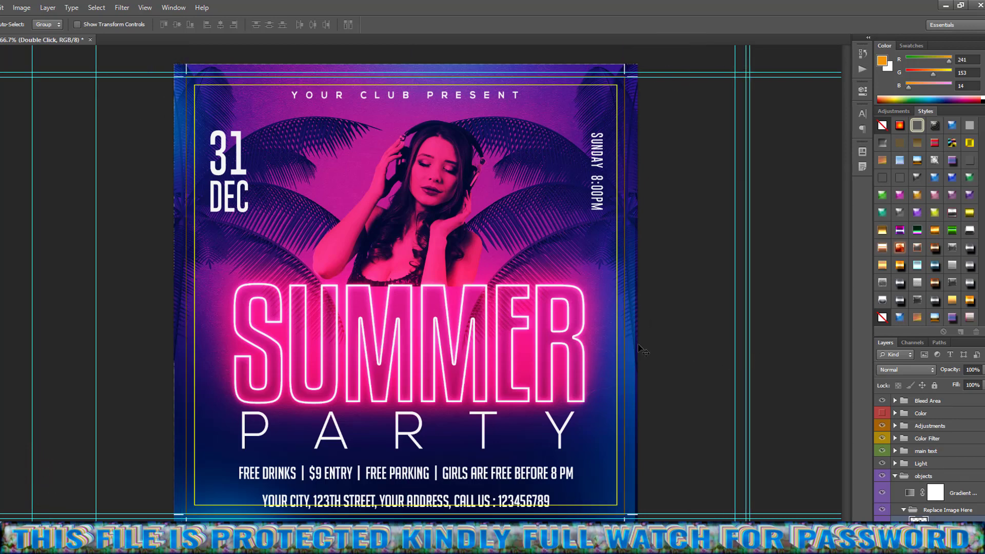
Step: Hide the Bleed Area and Gradient layers, then open the 'Double Click' model smart object
left_click(882, 403)
left_click(882, 404)
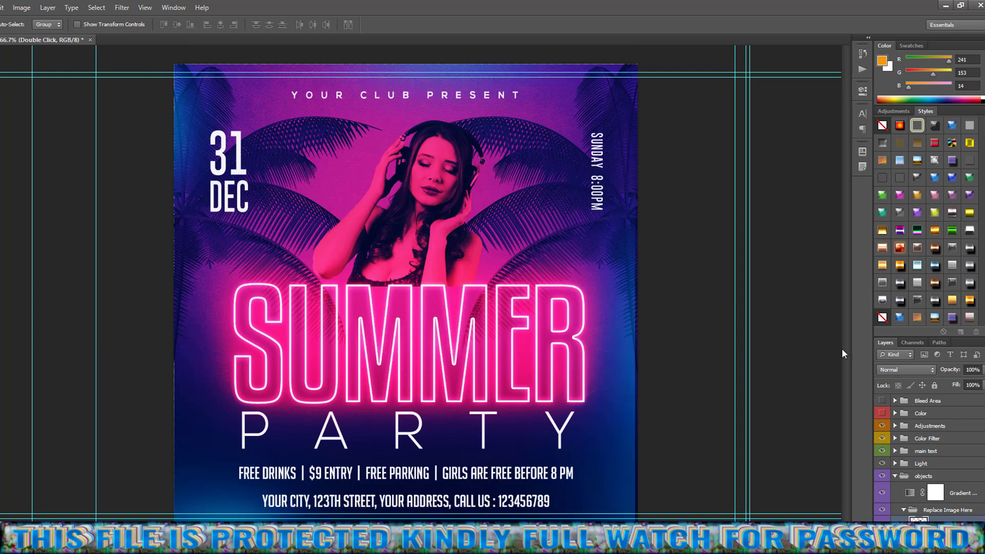
scroll(924, 477, "down", 2)
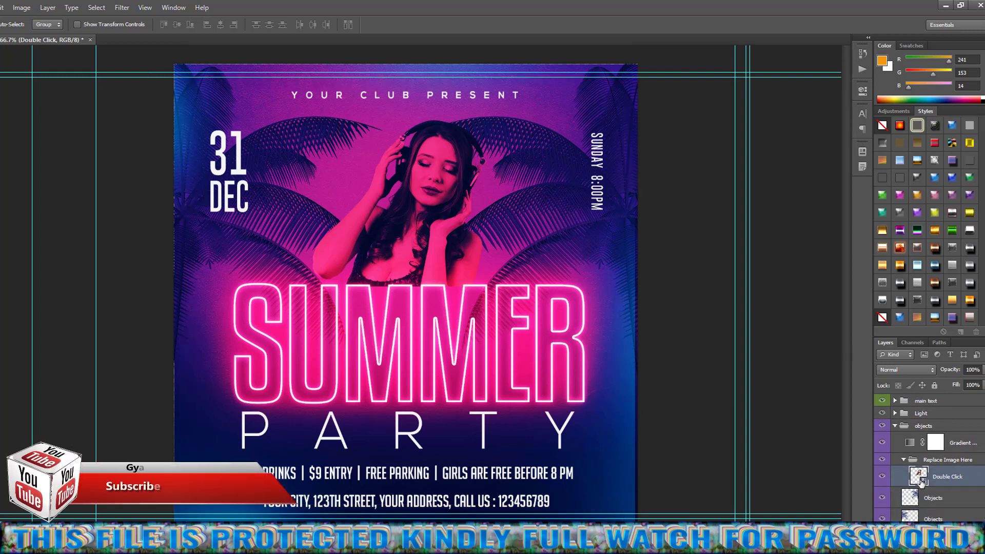
left_click(883, 442)
left_click(883, 442)
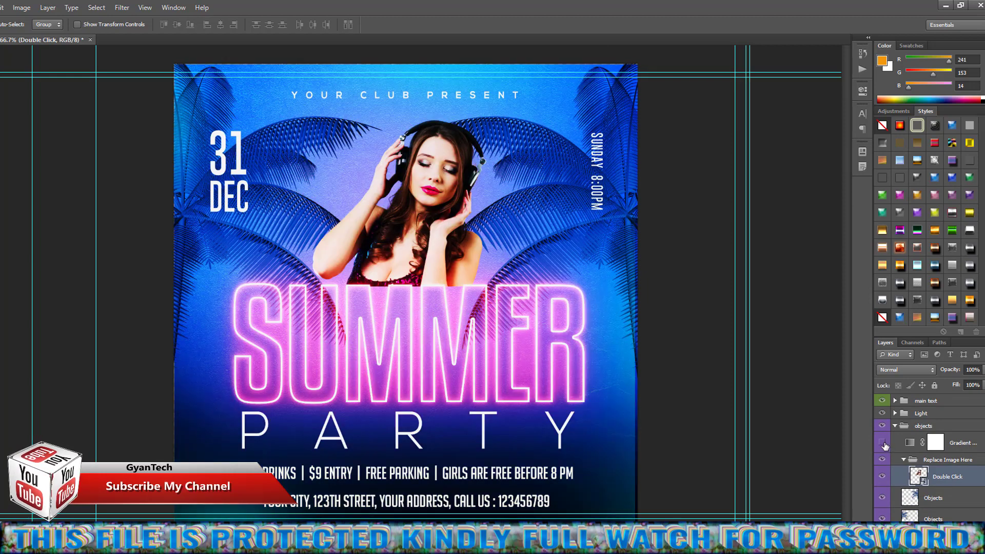
left_click(882, 443)
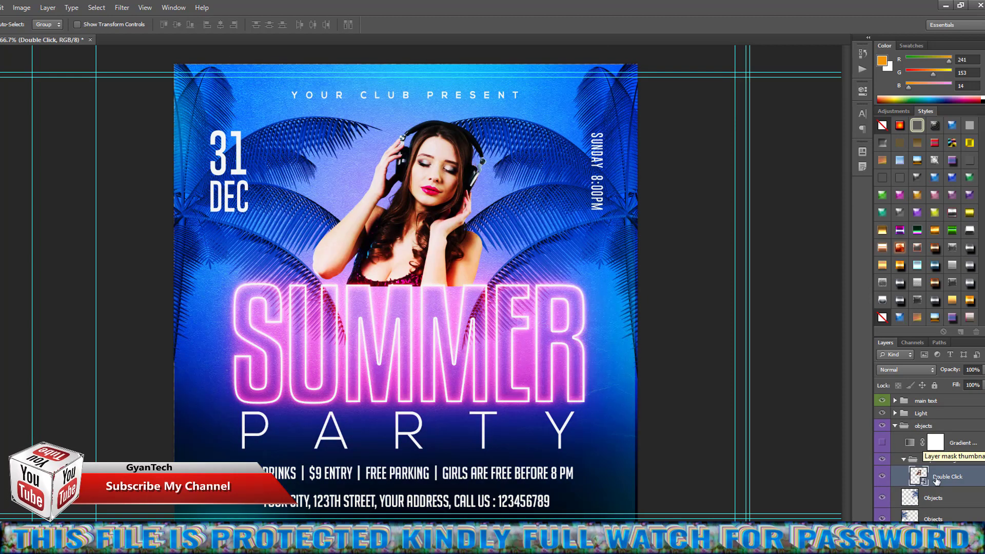
double_click(925, 479)
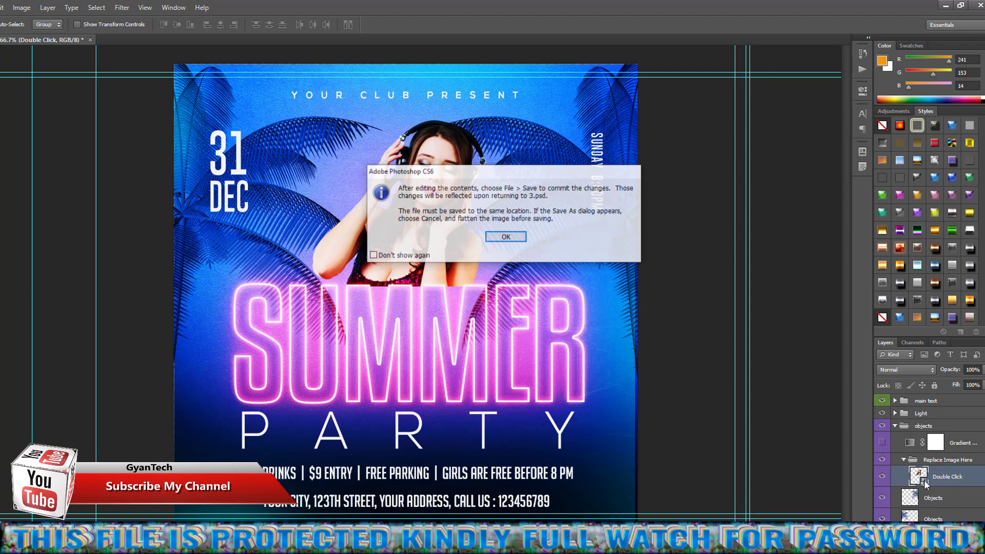
left_click(500, 240)
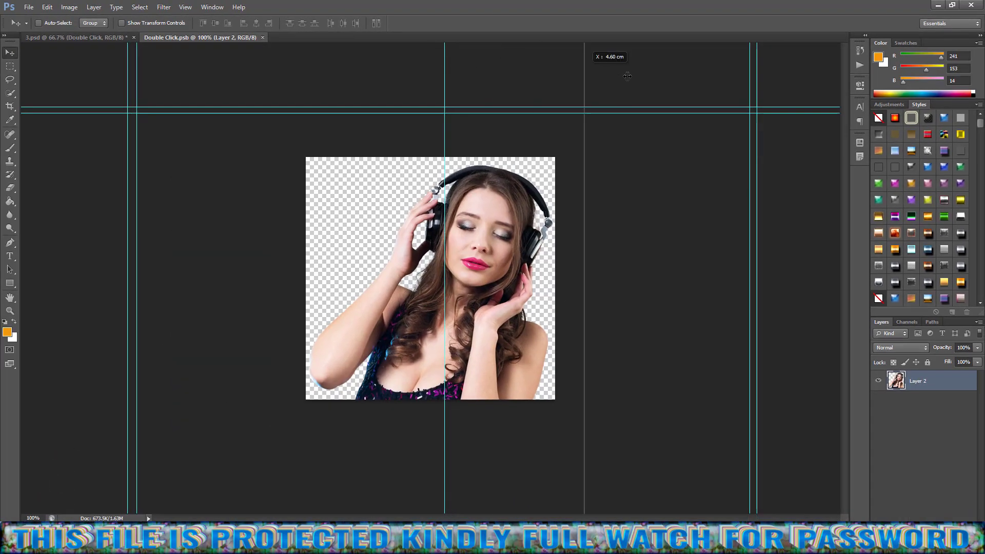
Step: Open the pink-top model image 'pngegg (15)'
left_click(28, 7)
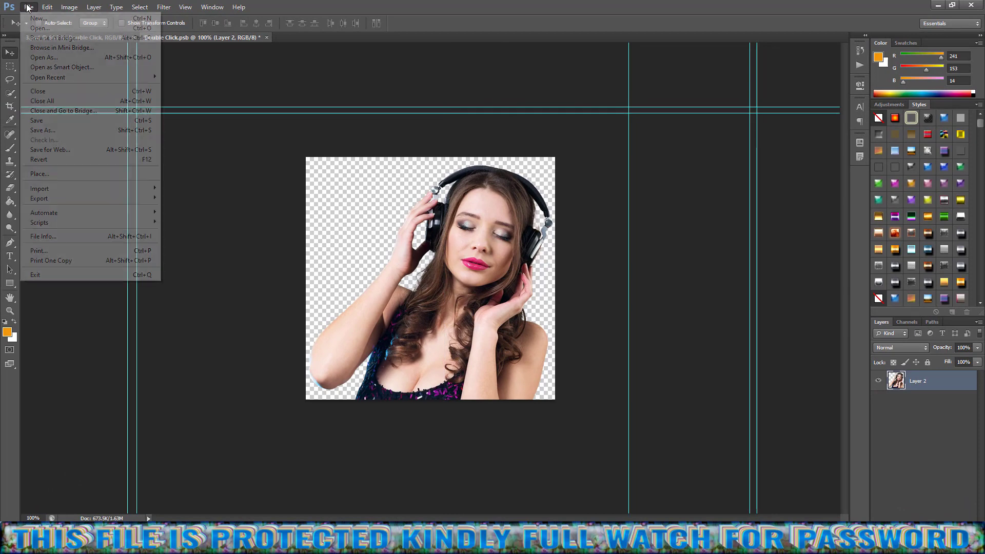
left_click(40, 28)
left_click(272, 303)
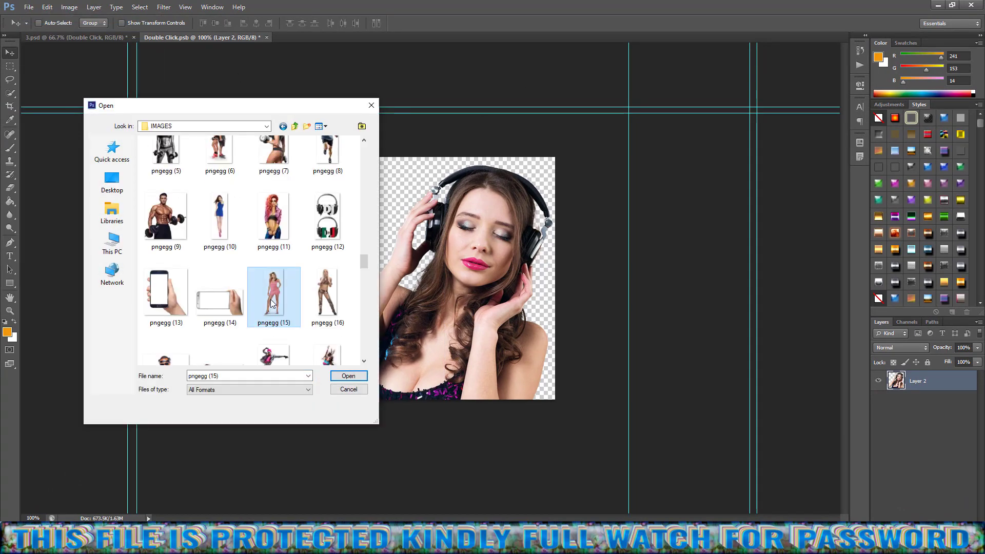
left_click(347, 379)
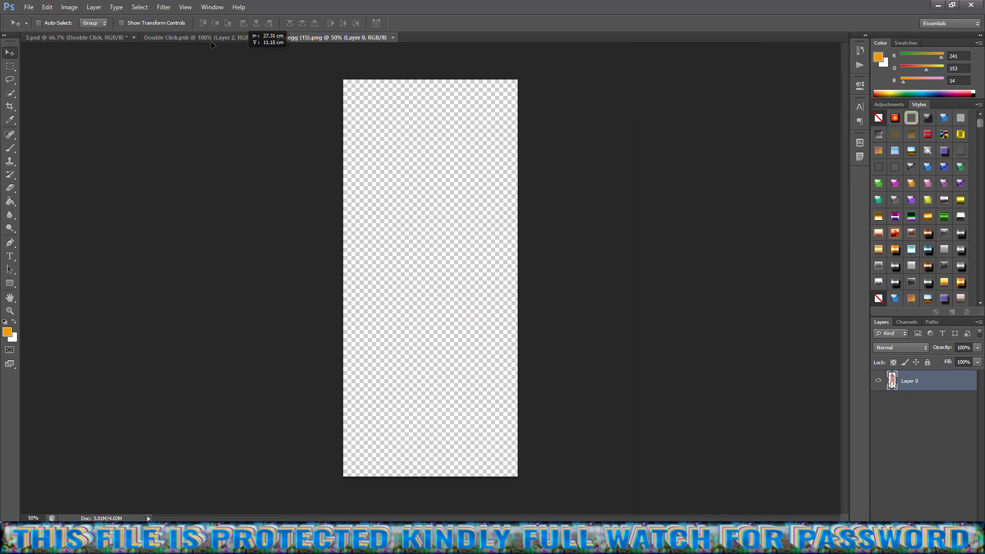
Step: Drag the pink-top model into Double Click.psb, position it, and delete the headphones layer
mouse_move(441, 156)
left_mouse_down()
mouse_move(452, 302)
mouse_move(432, 238)
left_mouse_up()
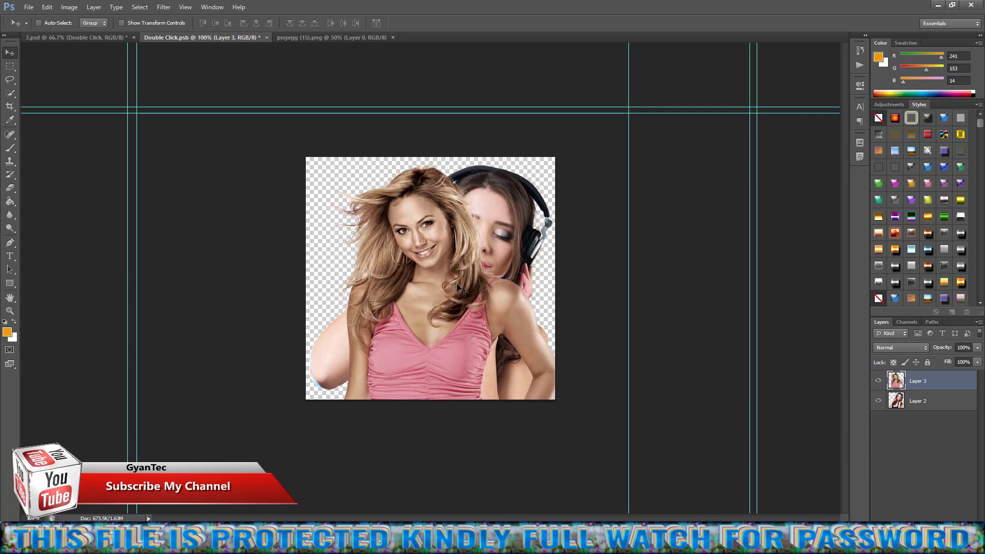
left_click_drag(432, 238, 458, 279)
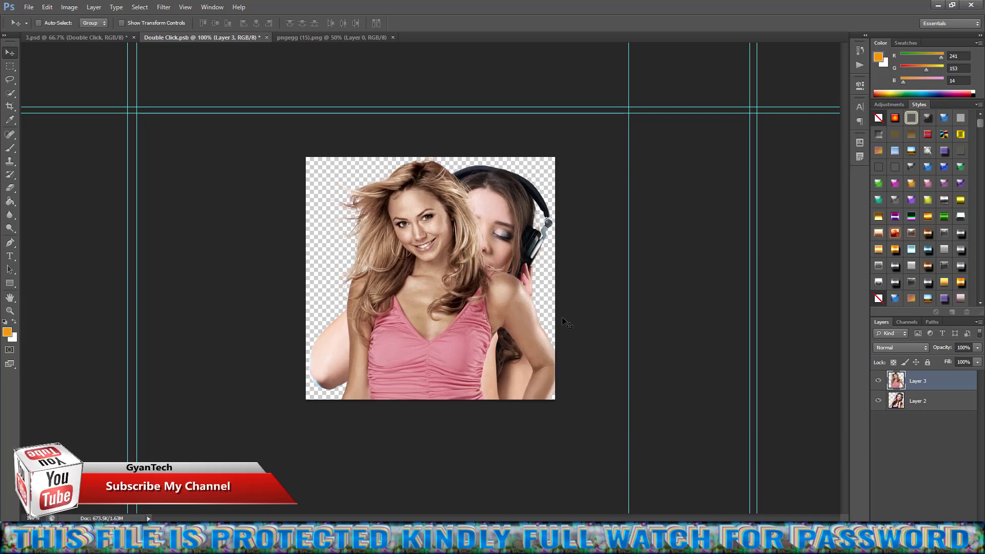
left_click_drag(923, 402, 967, 513)
Step: Desaturate the model with a Hue/Saturation adjustment after briefly trying Curves
left_click(69, 7)
mouse_move(85, 32)
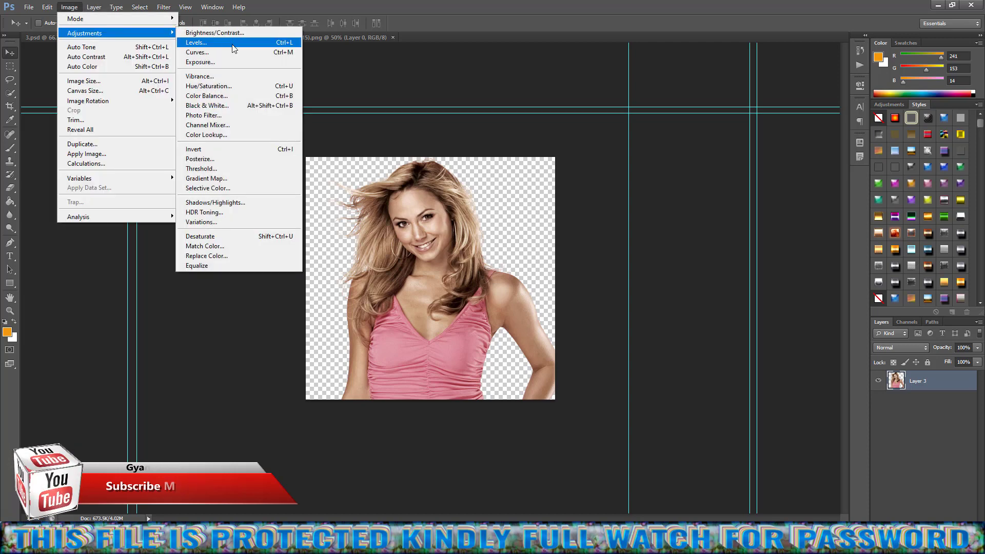
left_click(195, 52)
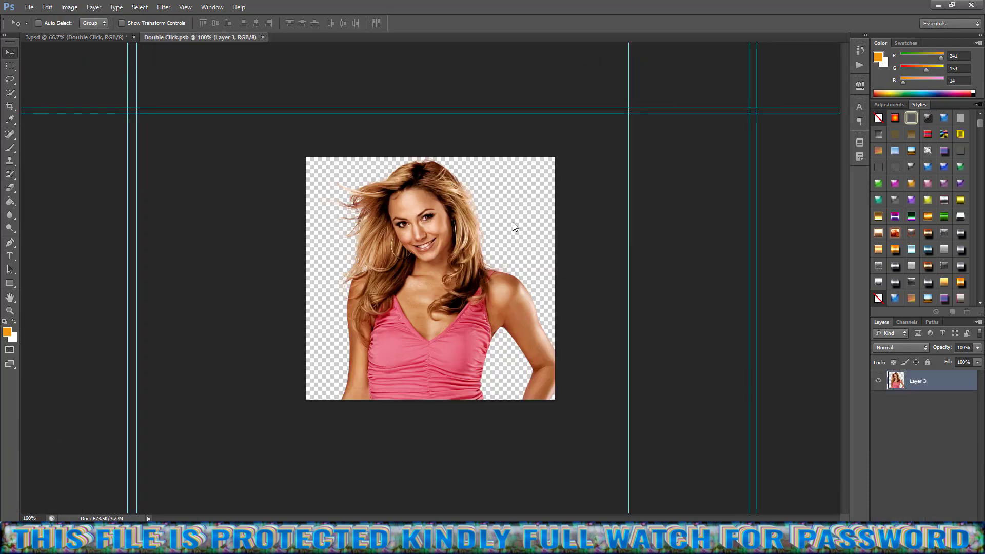
left_click(69, 7)
mouse_move(85, 33)
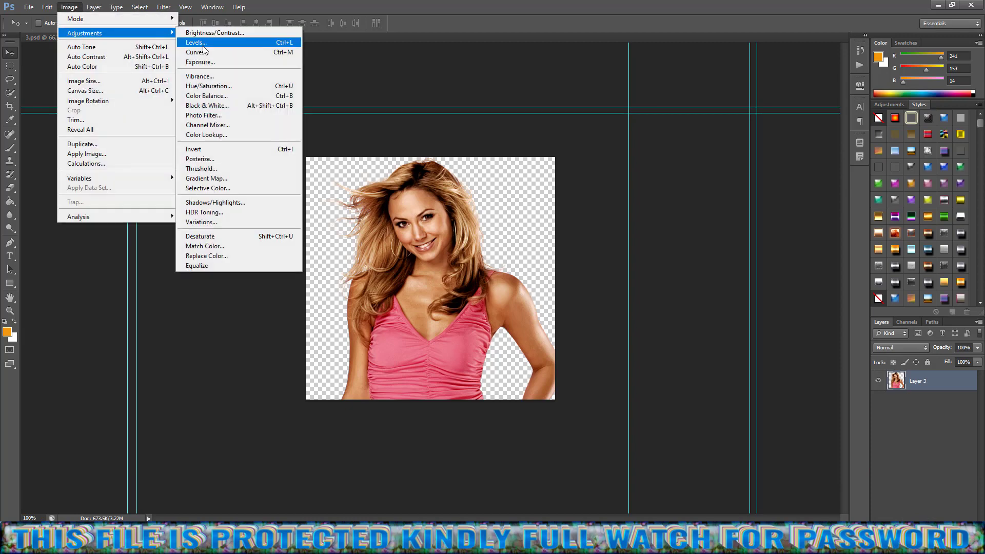
left_click(210, 86)
left_click_drag(693, 217, 671, 220)
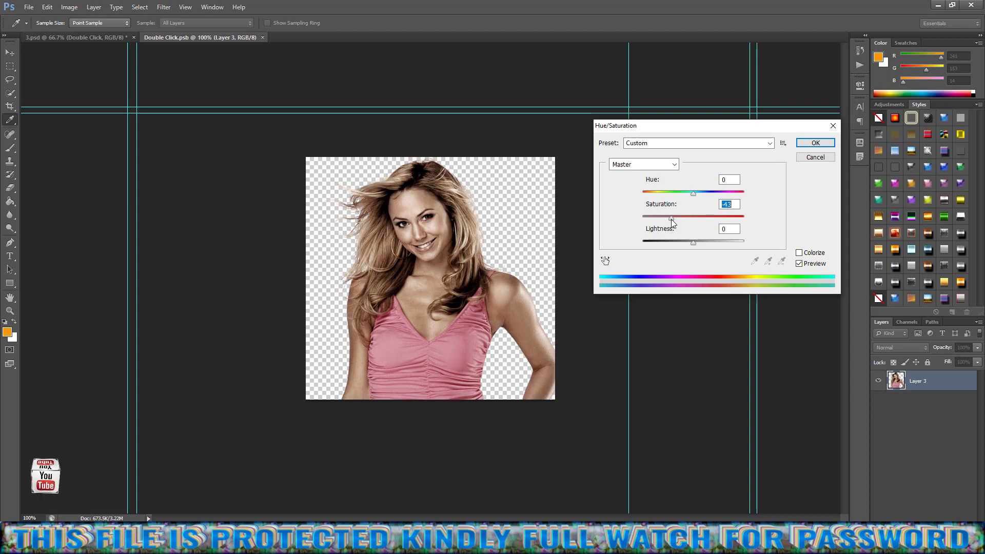
left_click(814, 143)
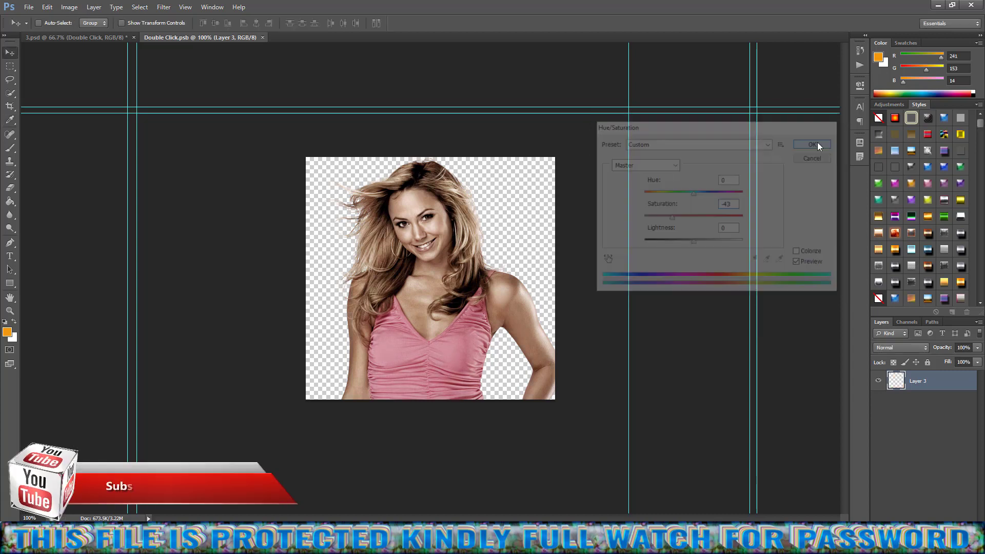
Step: Save and close Double Click.psb, then turn on the Gradient layer for a pink-purple tint
left_click(266, 37)
left_click(445, 203)
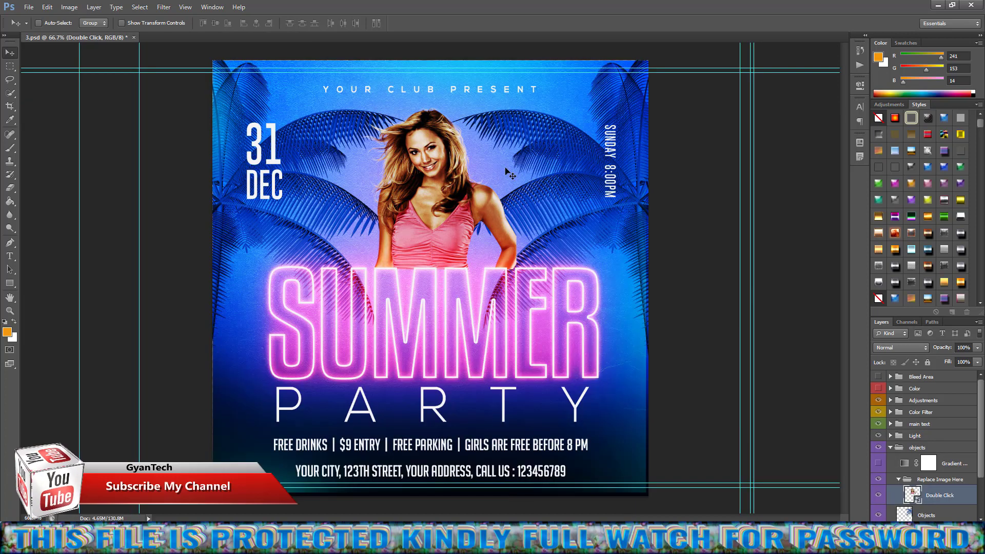
scroll(936, 500, "down", 2)
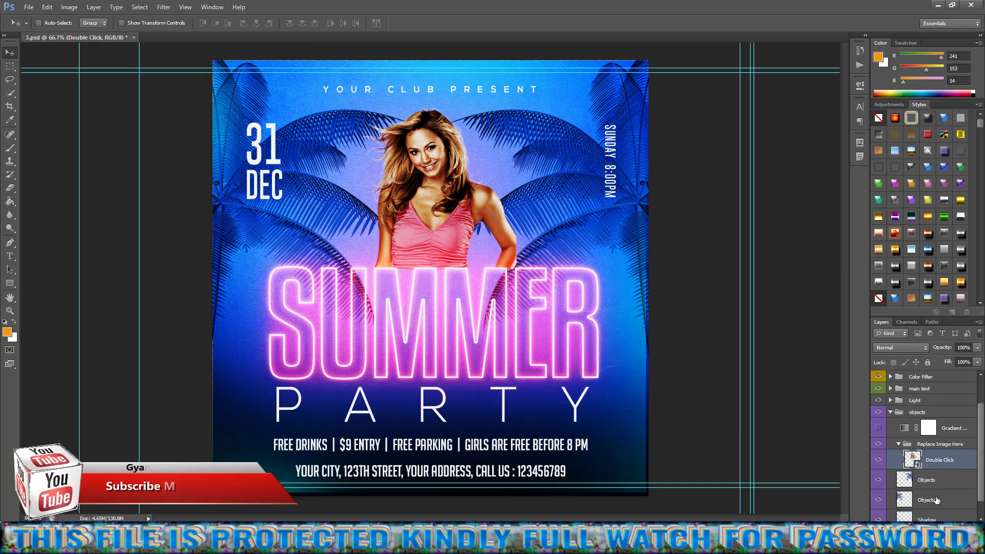
scroll(937, 501, "down", 1)
left_click(879, 409)
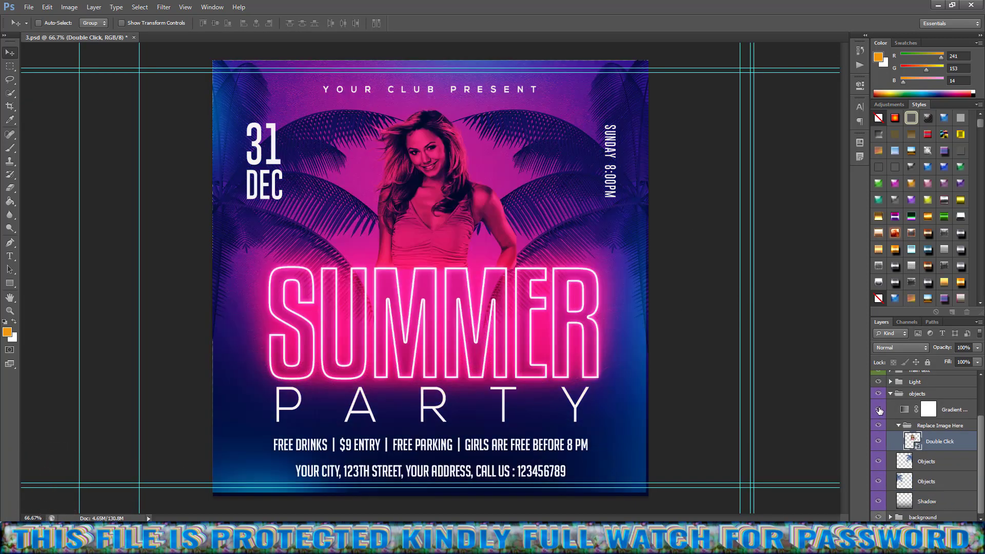
Step: Toggle the Gradient and main text group visibility, then expand the main text group
left_click(879, 410)
scroll(969, 493, "up", 3)
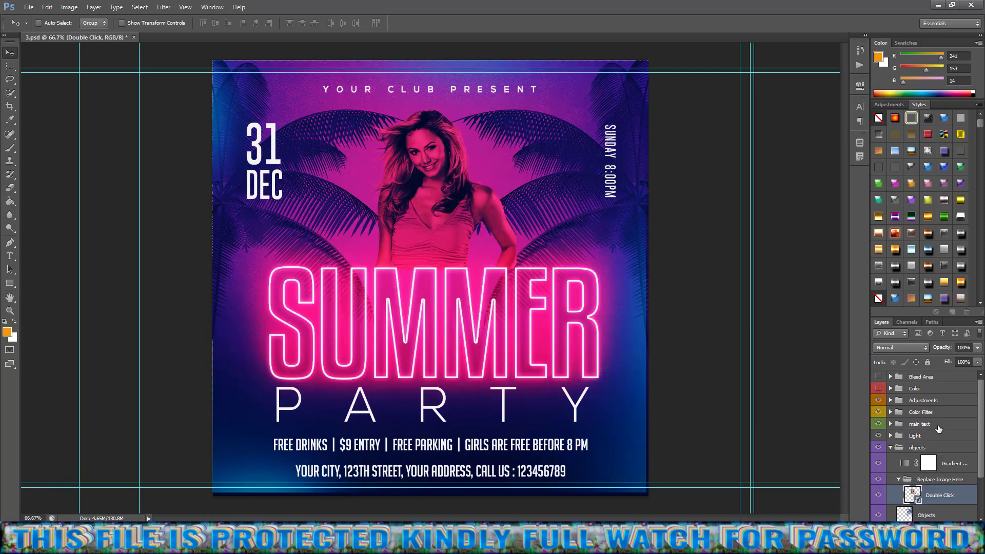
left_click(879, 424)
left_click(879, 425)
left_click(890, 424)
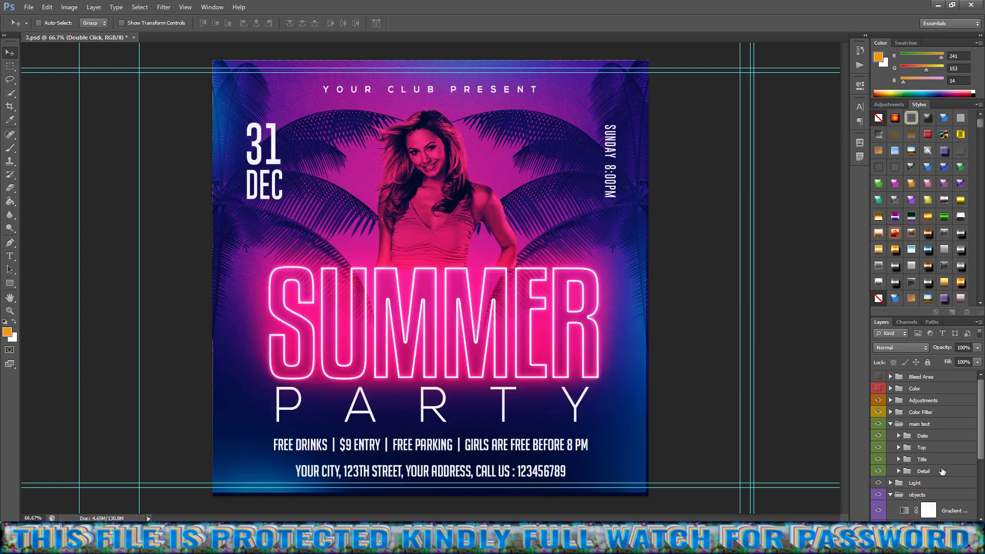
Step: Show and expand the Date group and toggle the 'YOUR club present' layer
scroll(943, 471, "down", 1)
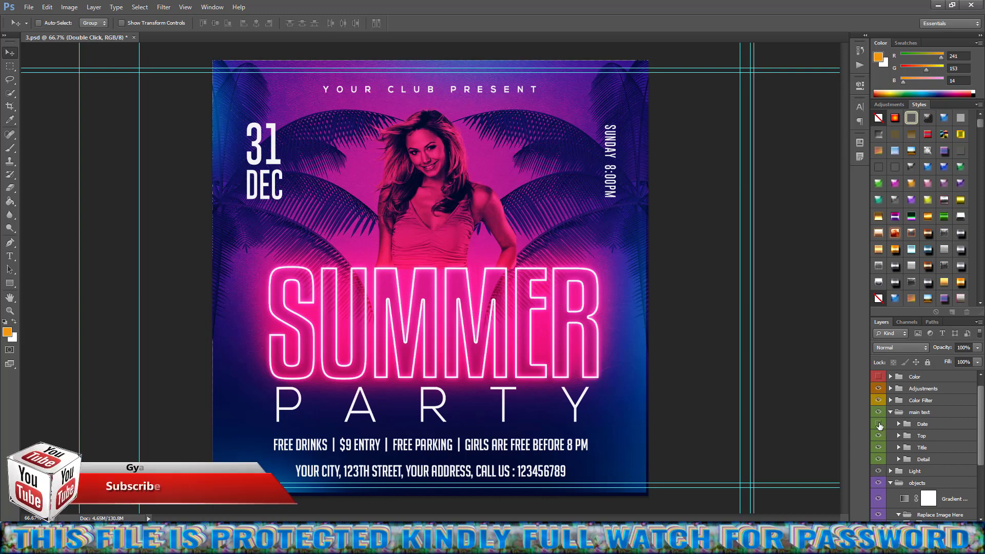
left_click(879, 425)
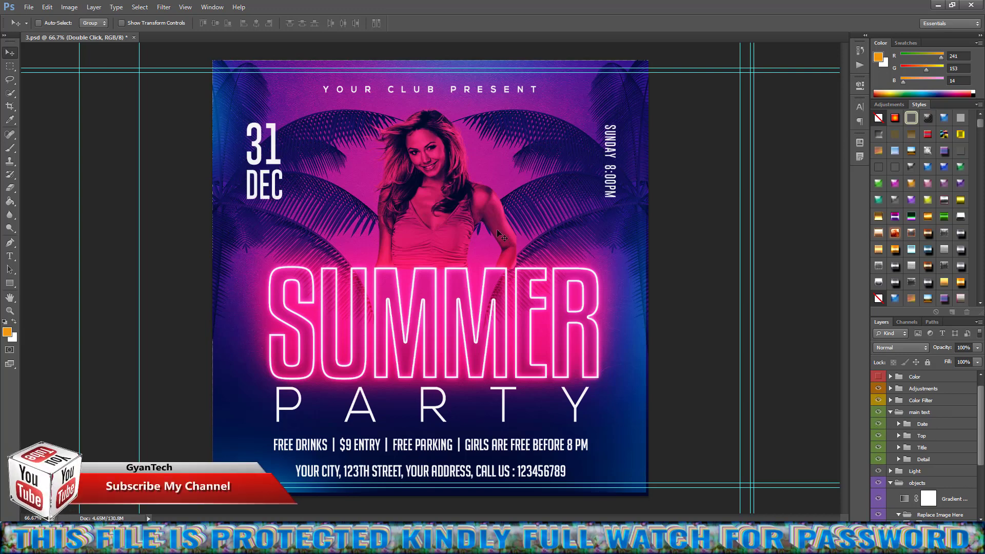
left_click(897, 426)
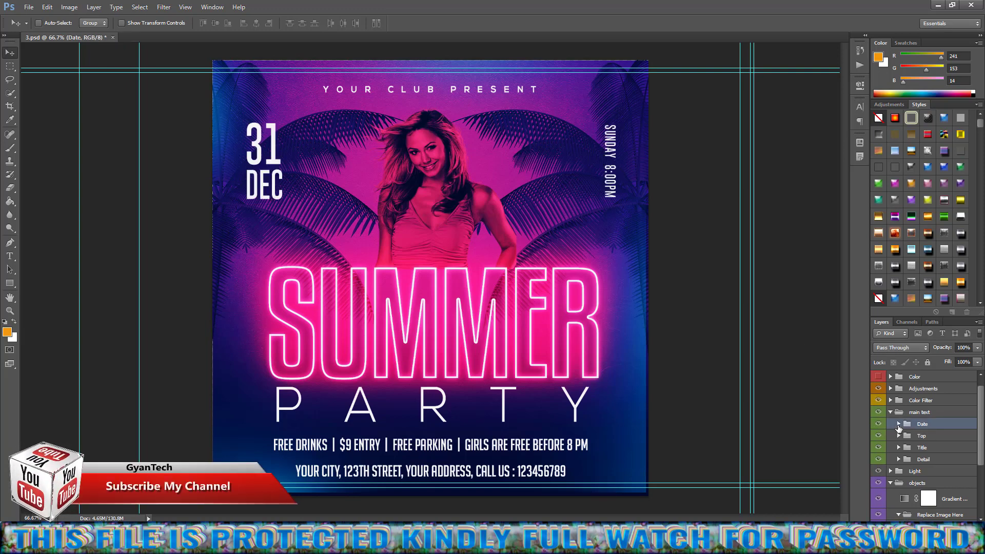
left_click(898, 424)
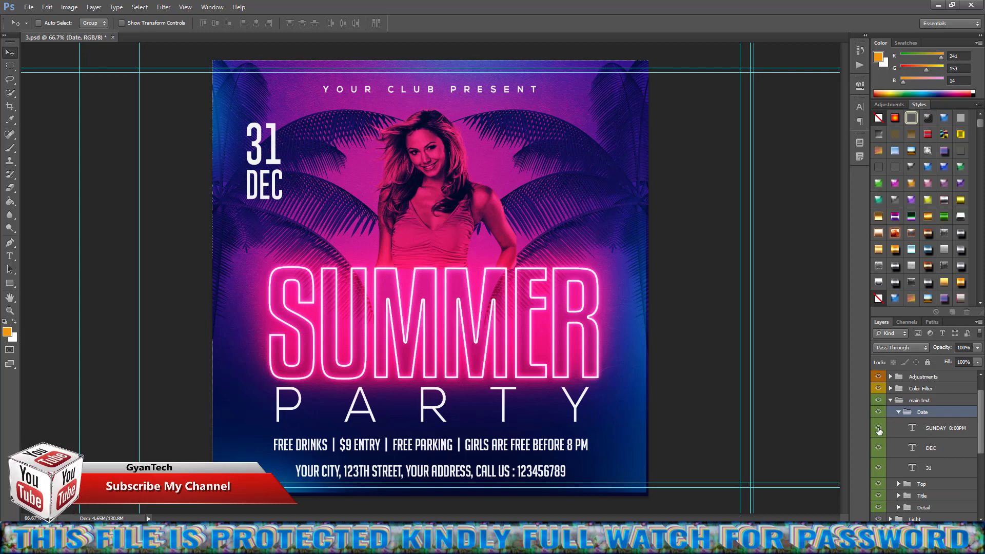
scroll(901, 451, "down", 3)
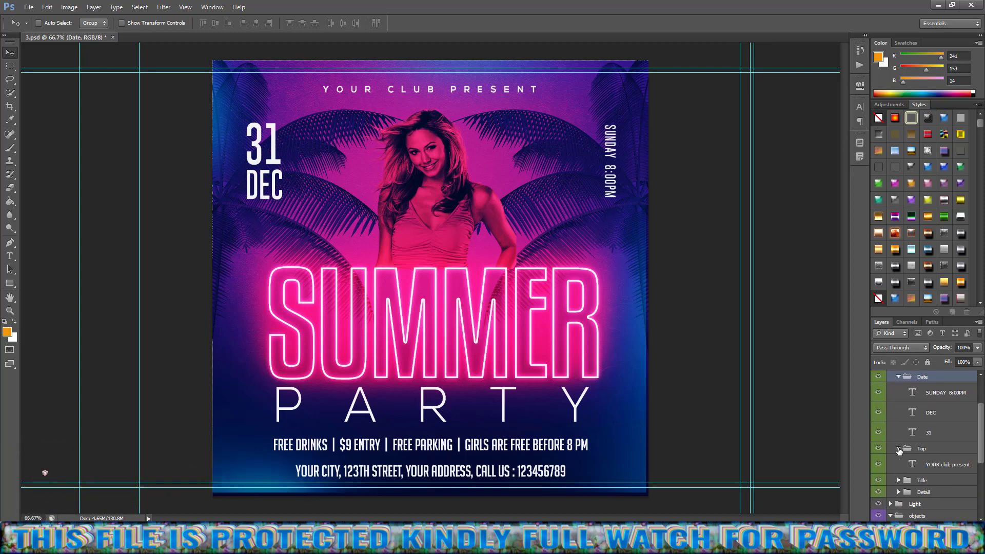
scroll(940, 456, "down", 2)
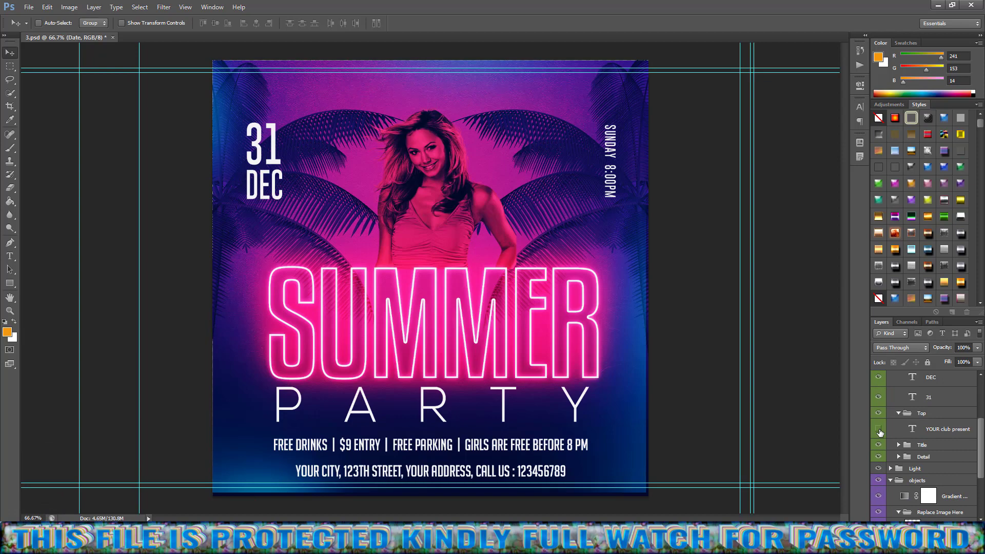
left_click(879, 430)
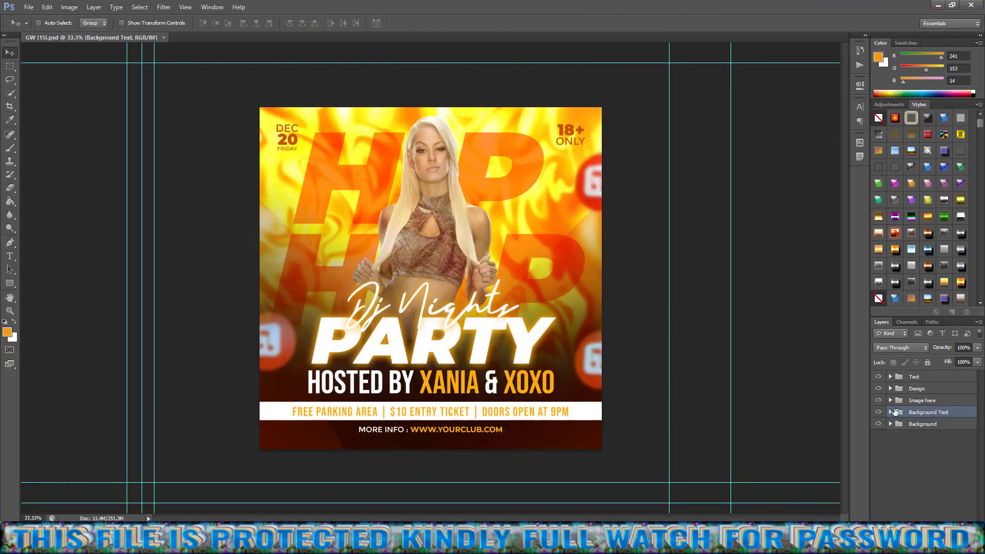
Step: Expand the Image here group and open the model's smart object for editing
left_click(891, 401)
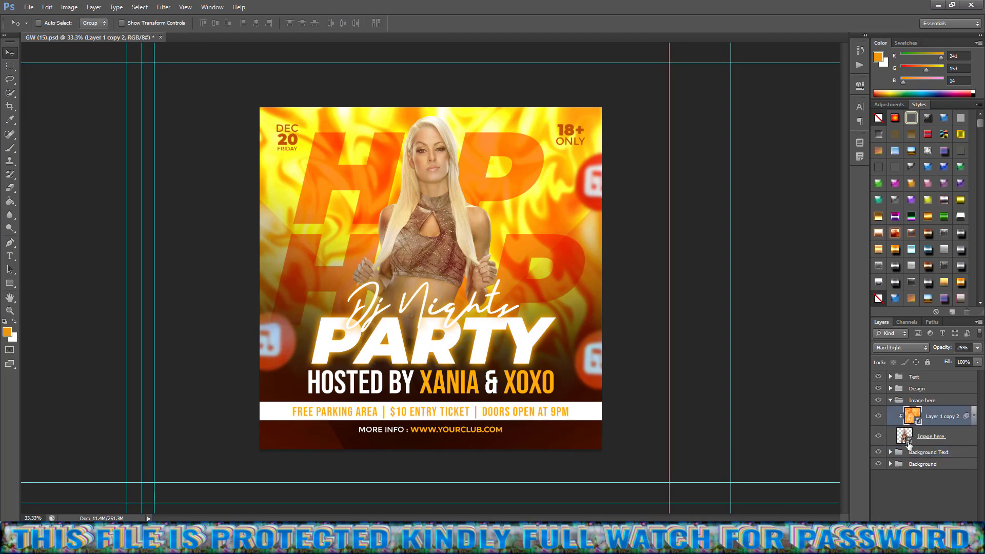
double_click(909, 444)
left_click(540, 216)
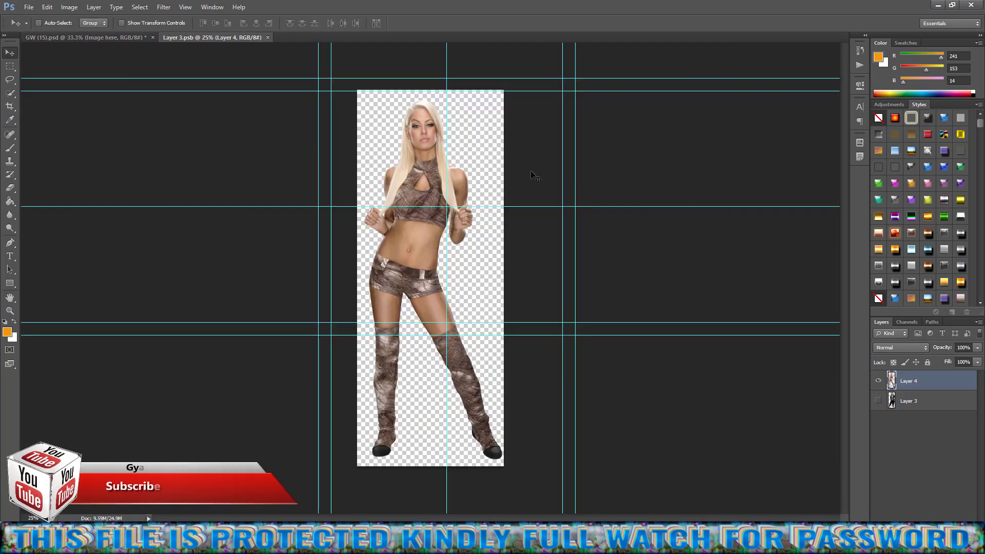
Step: Place the 'pngegg (1)' headphones model in the smart object, save it, and move it up on the flyer
left_click(29, 7)
left_click(46, 29)
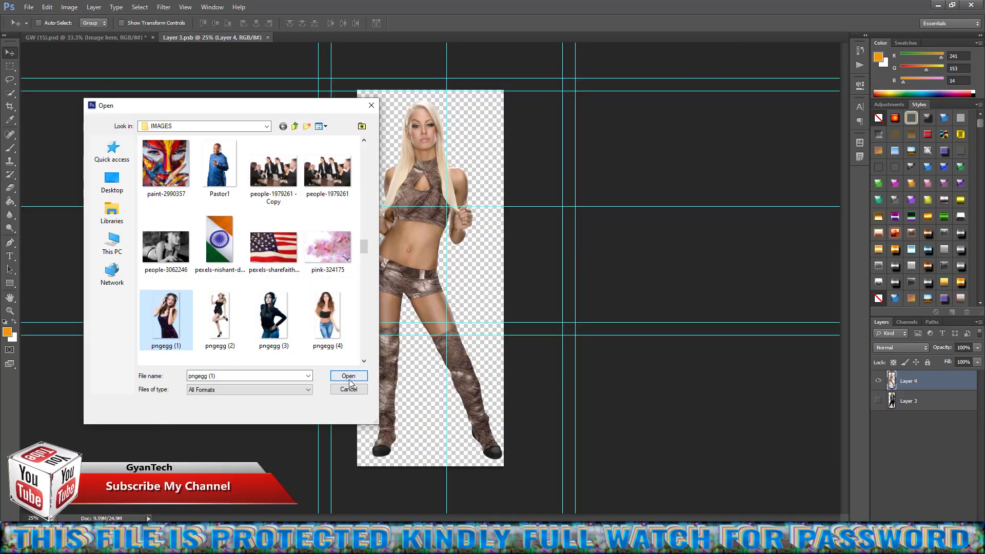
left_click(349, 380)
mouse_move(456, 208)
left_mouse_down()
mouse_move(433, 205)
mouse_move(436, 215)
left_mouse_up()
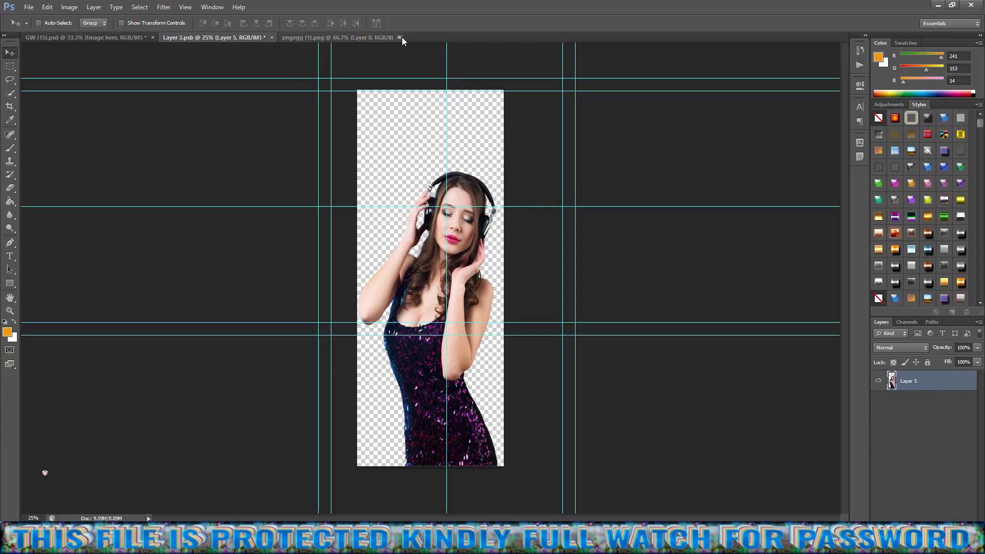
left_click(272, 38)
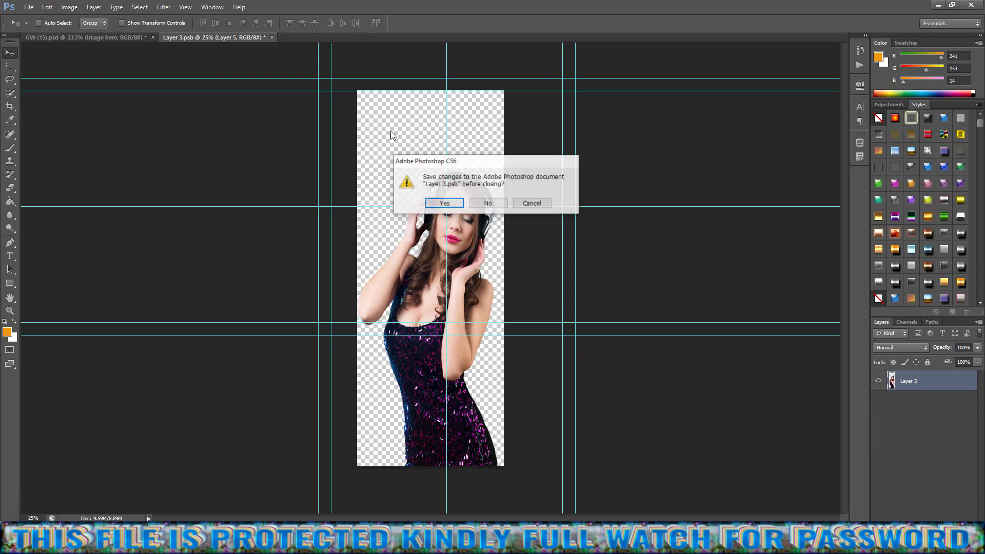
left_click(444, 202)
left_click_drag(492, 247, 481, 147)
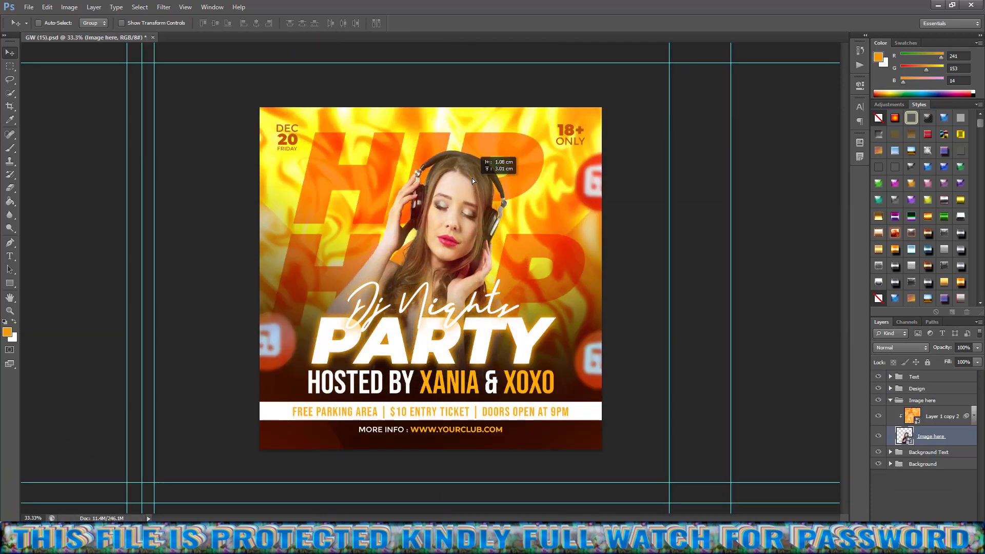
Step: Nudge the headphones model into place and compare the Background texture layers on and off
left_click_drag(486, 183, 481, 186)
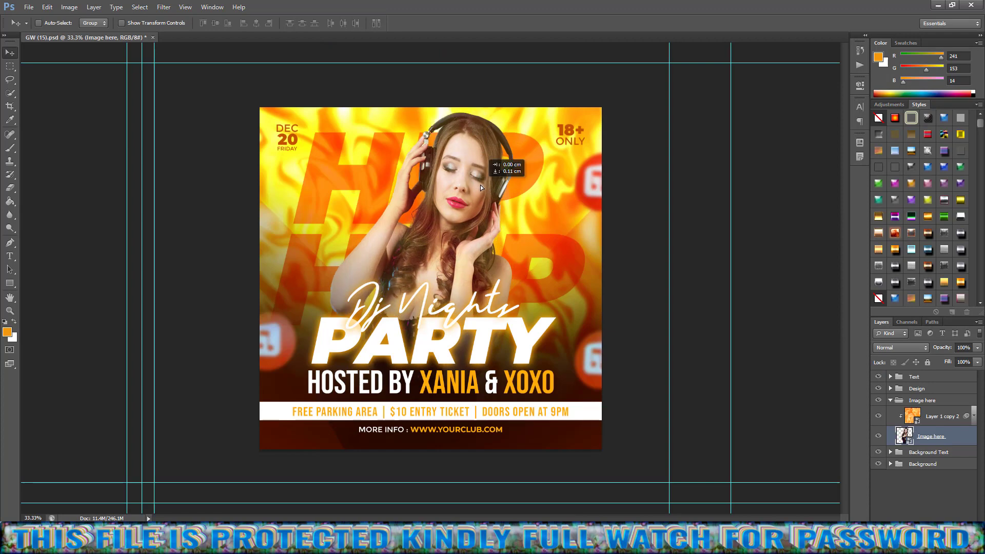
left_click(890, 463)
scroll(976, 493, "down", 1)
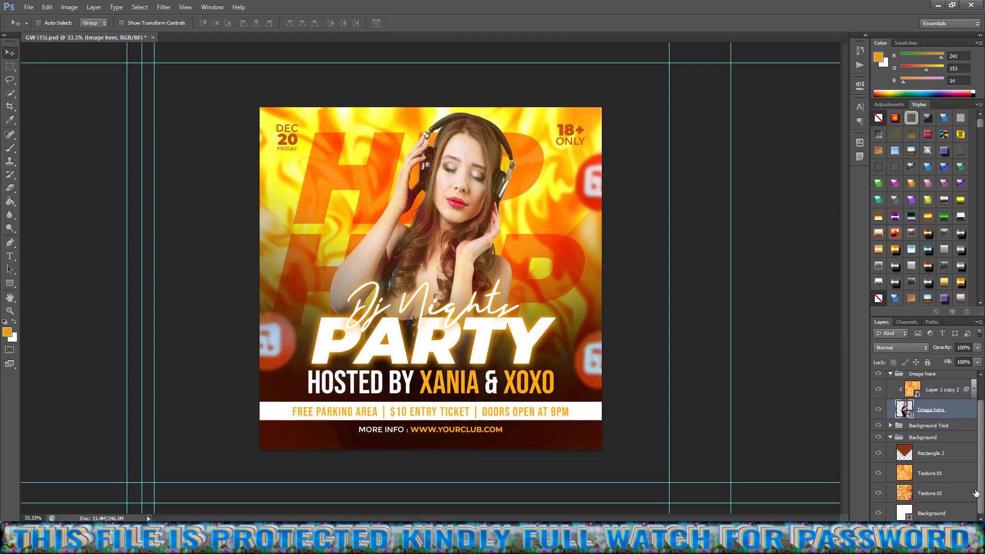
left_click(879, 494)
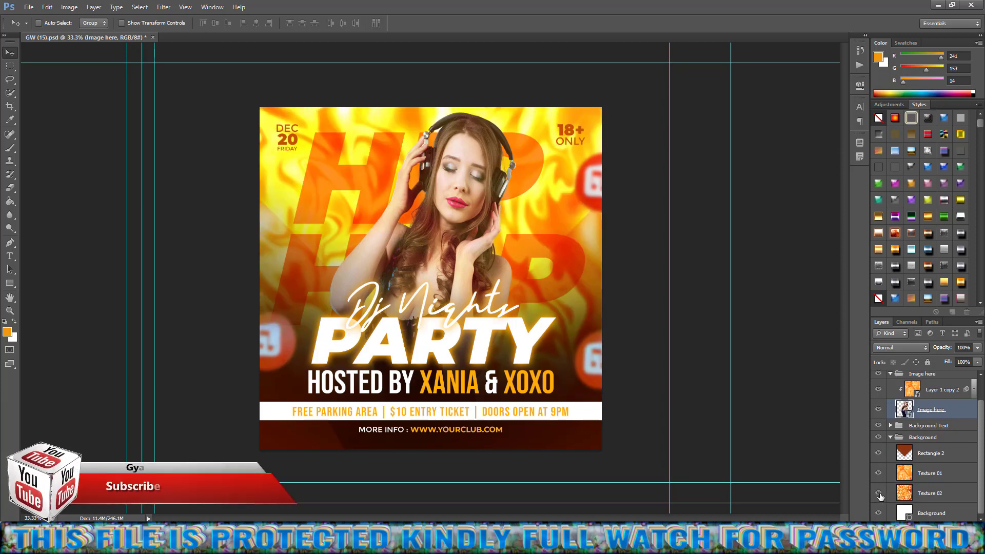
left_click(878, 473)
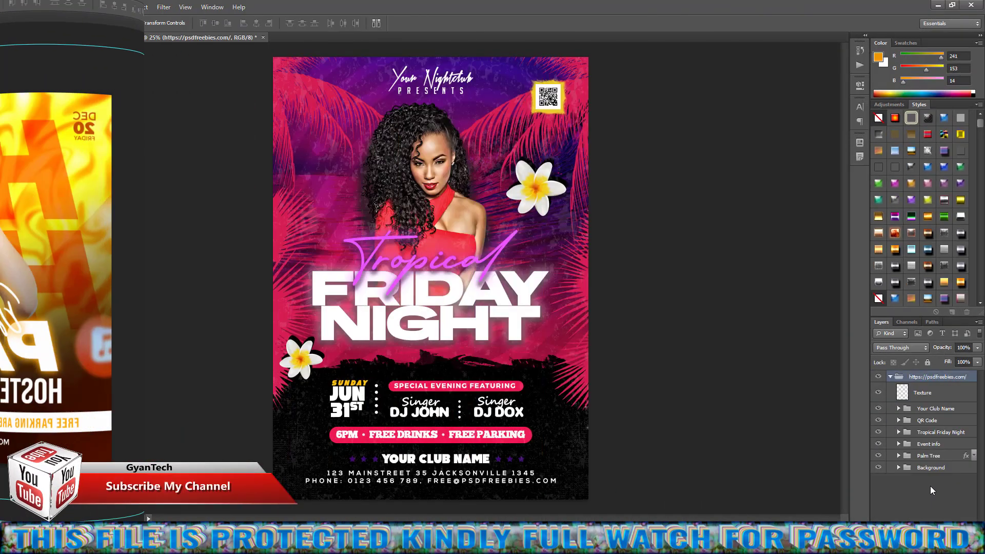
Step: Check the Palm Tree, Background and whole flyer group by toggling their visibility
left_click(879, 456)
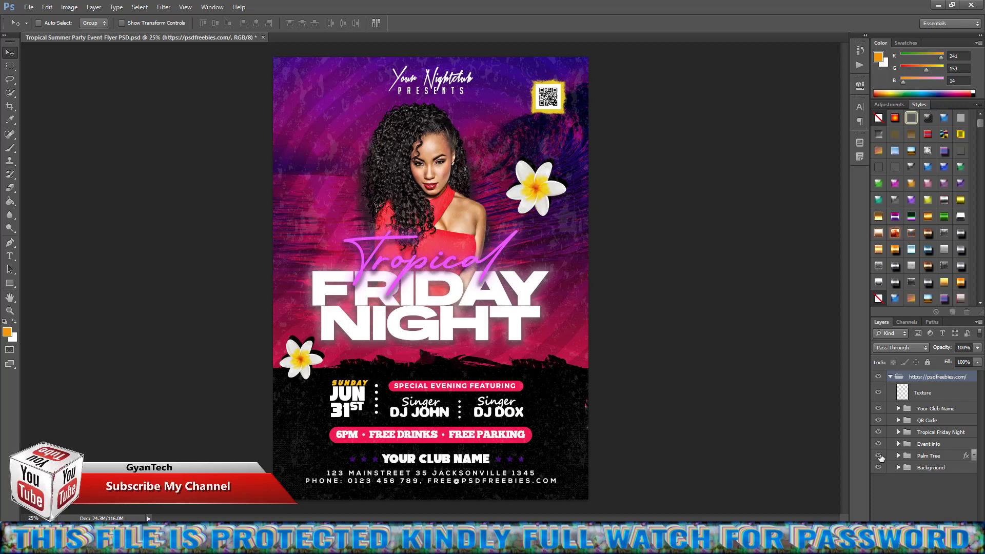
left_click(879, 455)
left_click(878, 467)
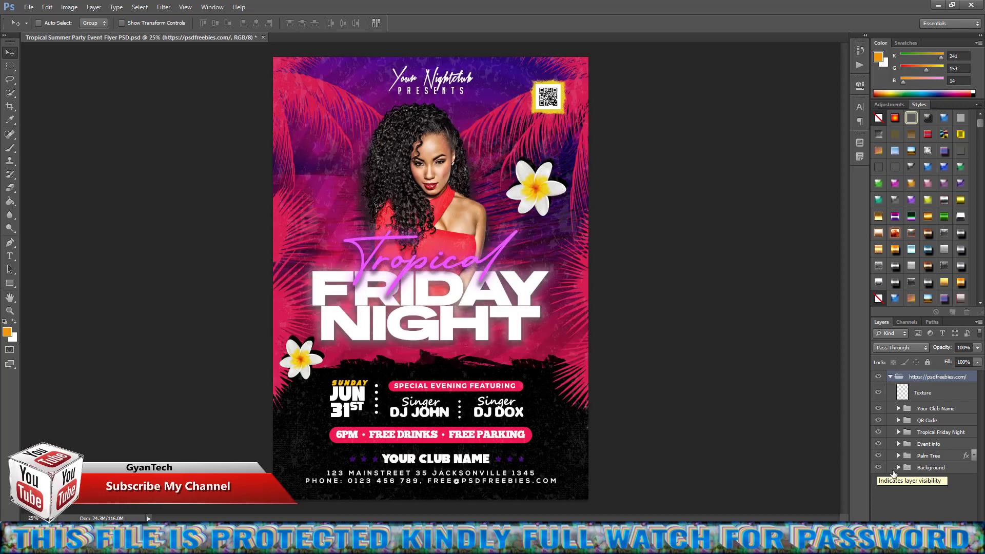
left_click(898, 468)
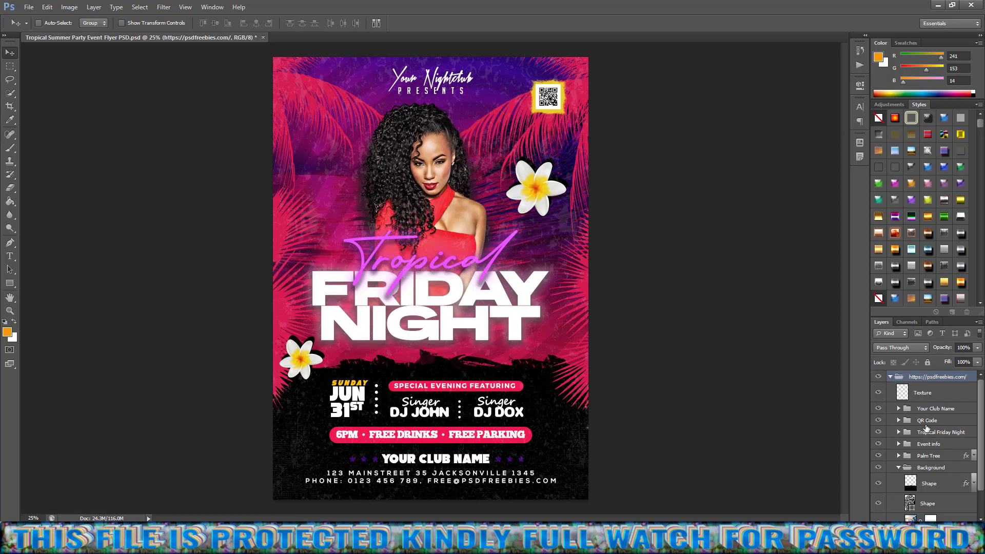
left_click(879, 377)
left_click(878, 377)
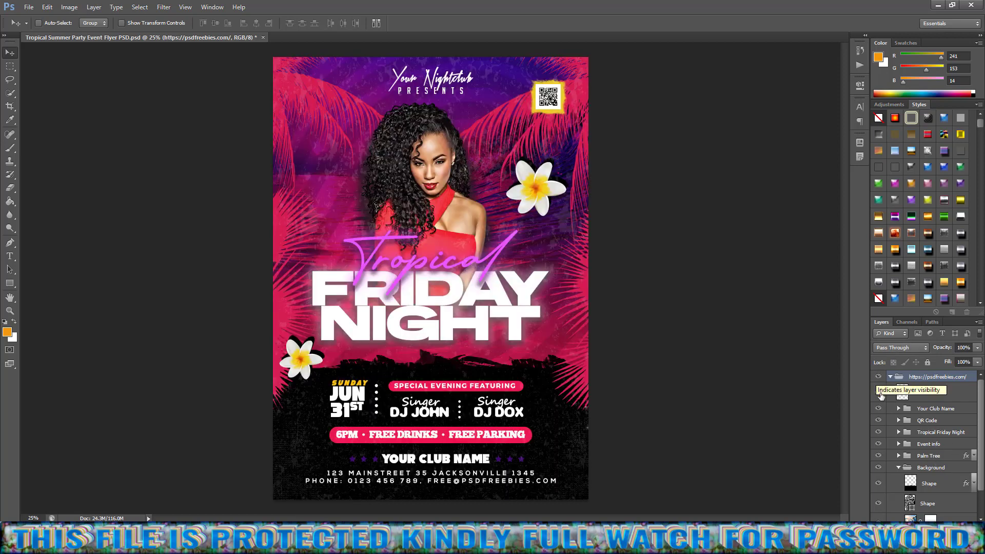
Step: Expand the Tropical Friday Night group and inspect the model layer's Blending Options
left_click(898, 432)
scroll(908, 452, "down", 2)
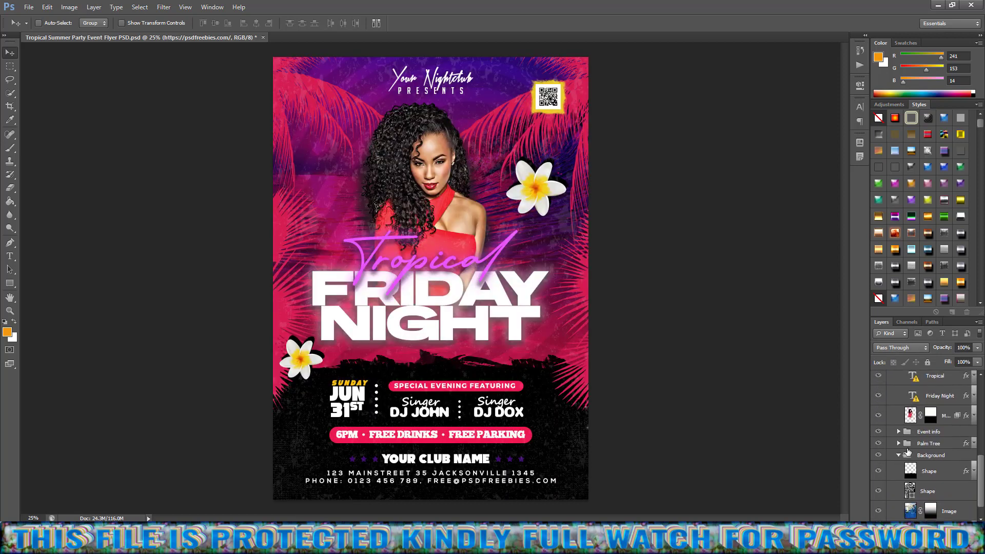
double_click(910, 413)
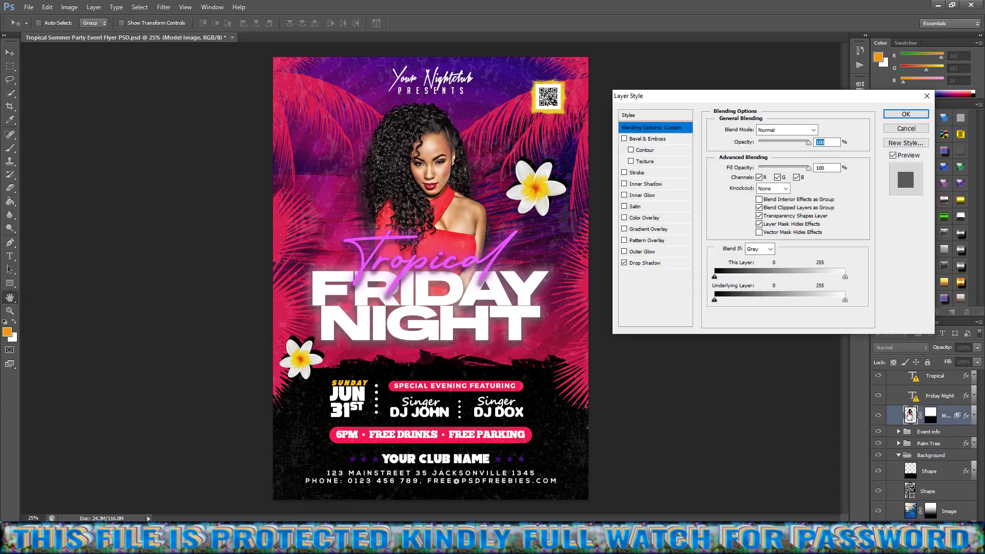
left_click(927, 96)
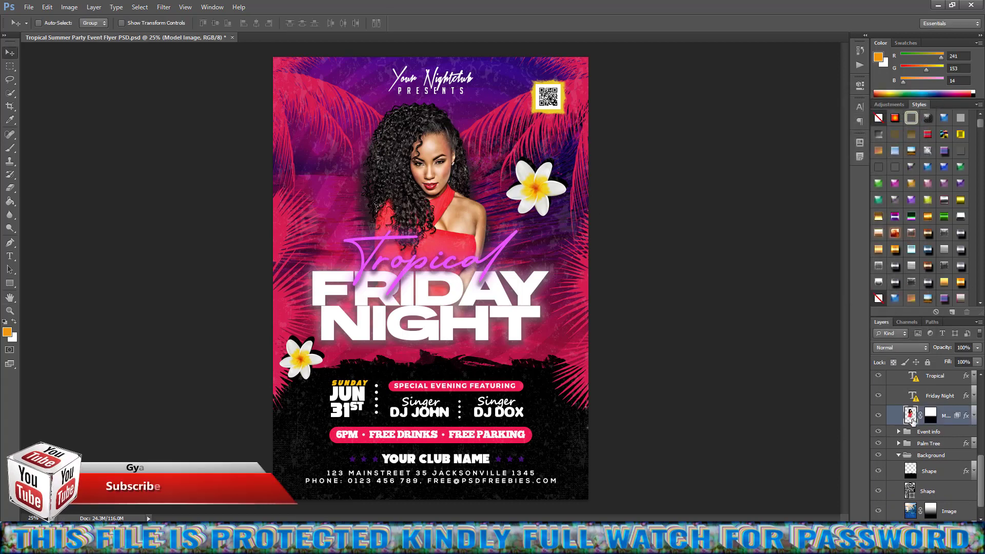
Step: Open the replacement model image 'pngegg (17).png'
left_click(29, 7)
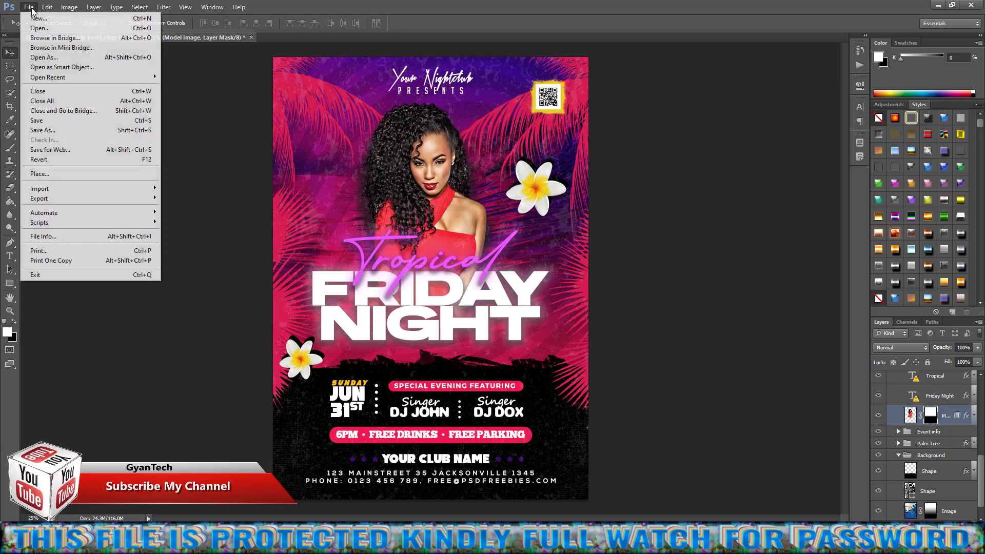
left_click(36, 25)
scroll(328, 171, "down", 10)
left_click(325, 205)
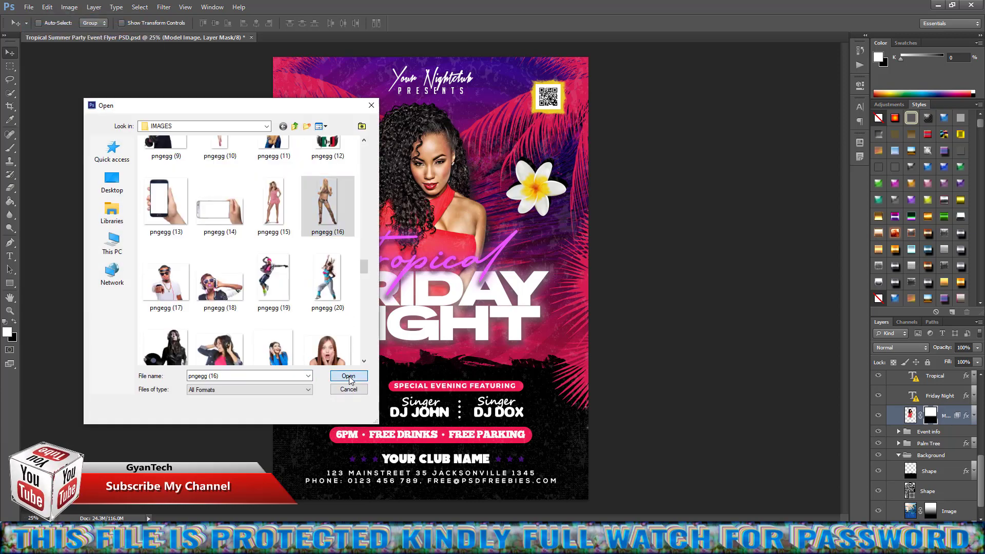
left_click(348, 376)
Step: Drag the sunglasses man onto the Tropical Friday Night flyer and deselect
mouse_move(575, 207)
left_mouse_down()
mouse_move(236, 63)
mouse_move(442, 179)
left_mouse_up()
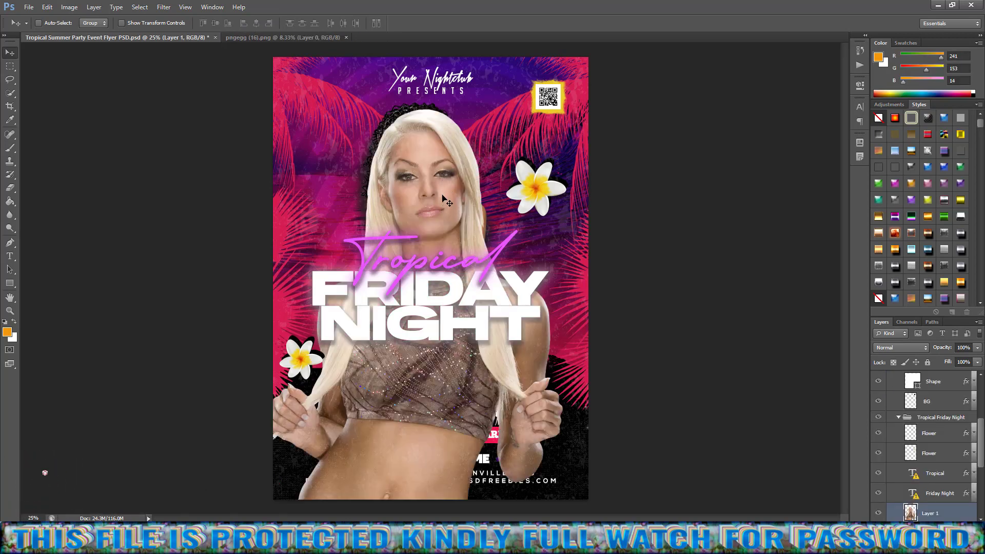
key("e")
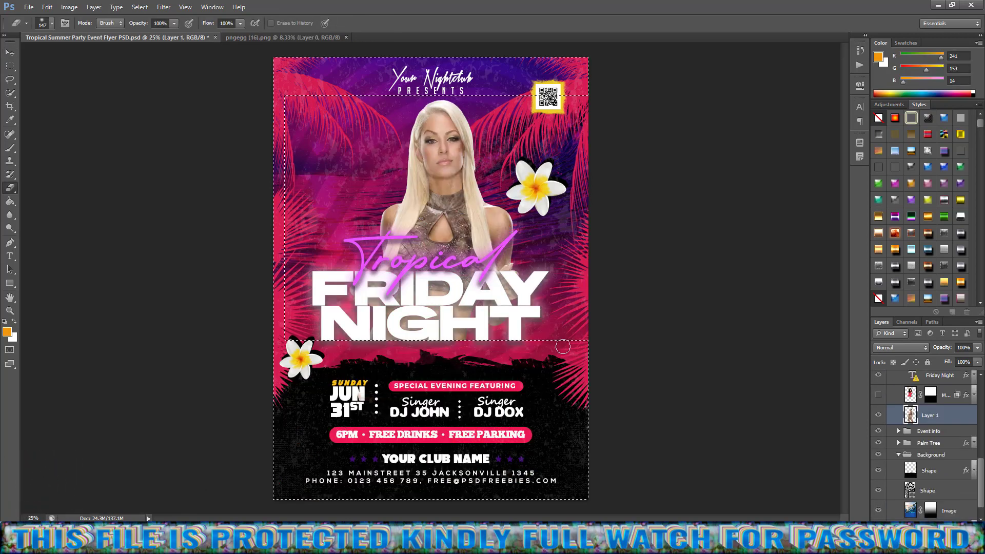
key("v")
left_click(139, 7)
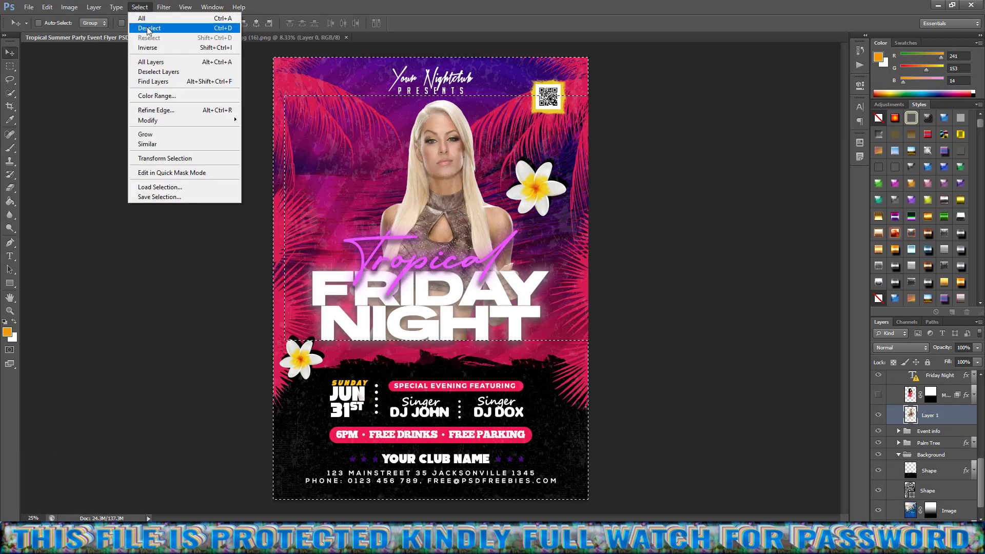
left_click(148, 28)
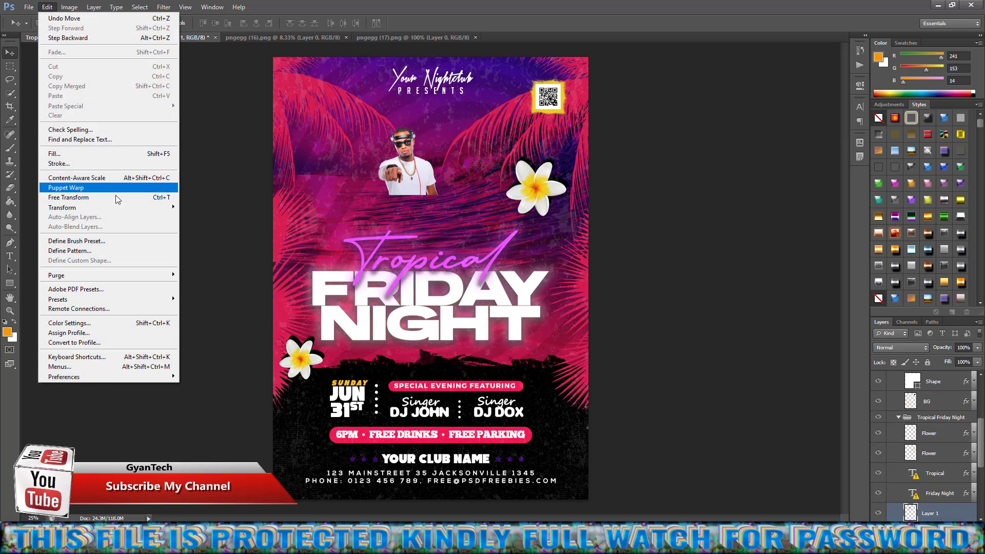
Step: Scale up the sunglasses DJ photo from two corners and shift it to fill the flyer's top
left_click(158, 197)
left_click_drag(437, 194, 518, 304)
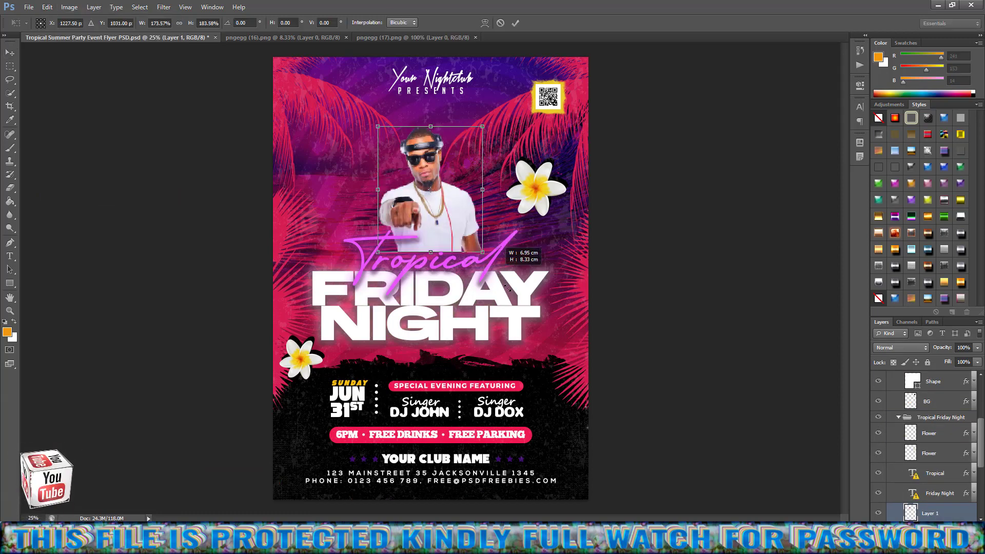
left_click_drag(378, 126, 314, 89)
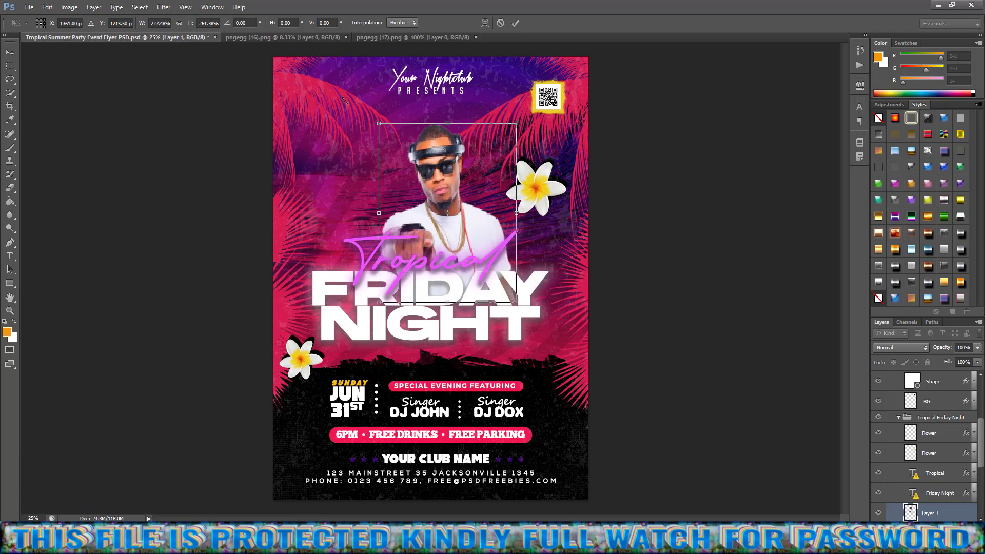
key("Return")
left_click_drag(450, 216, 449, 222)
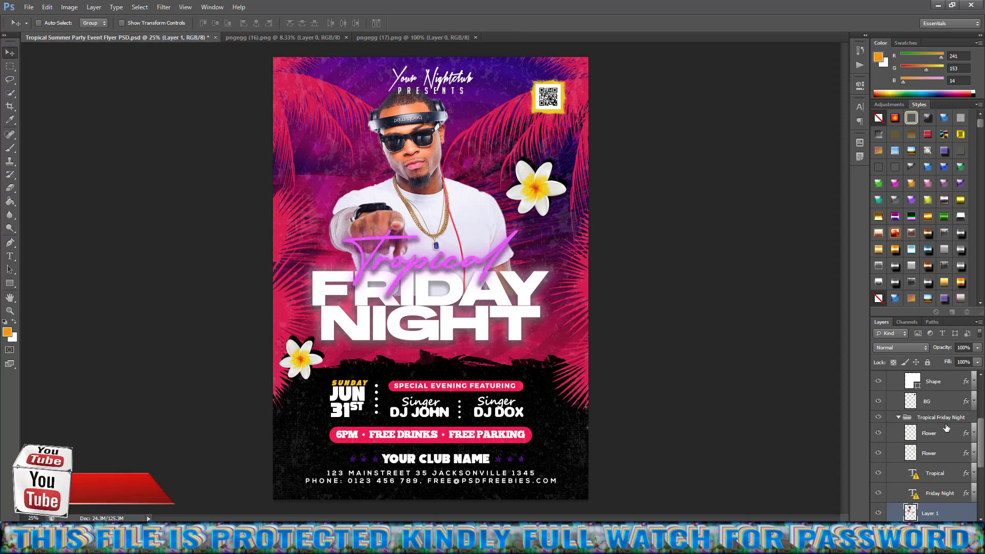
scroll(933, 441, "up", 3)
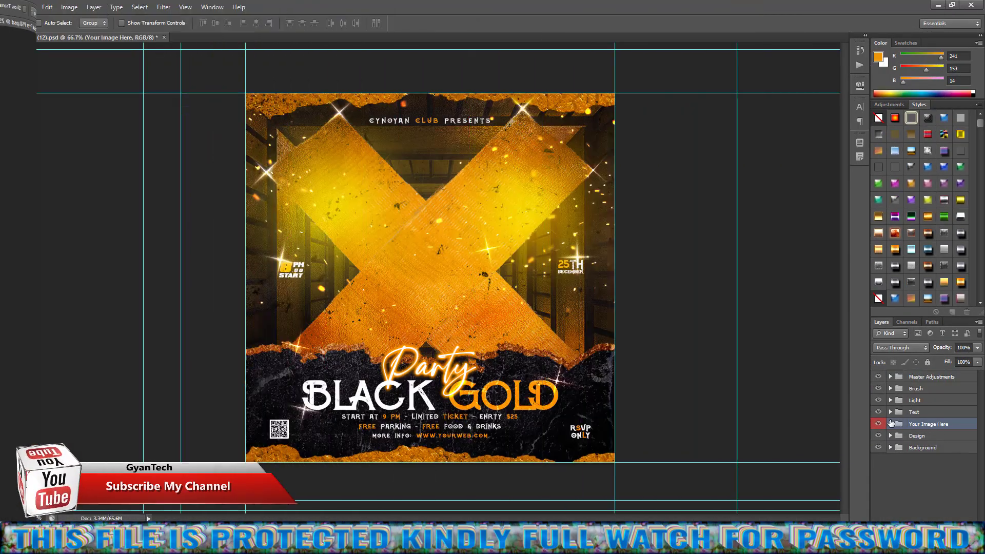
Step: Open the Your Image Here placeholder smart object and check its image size
left_click(891, 424)
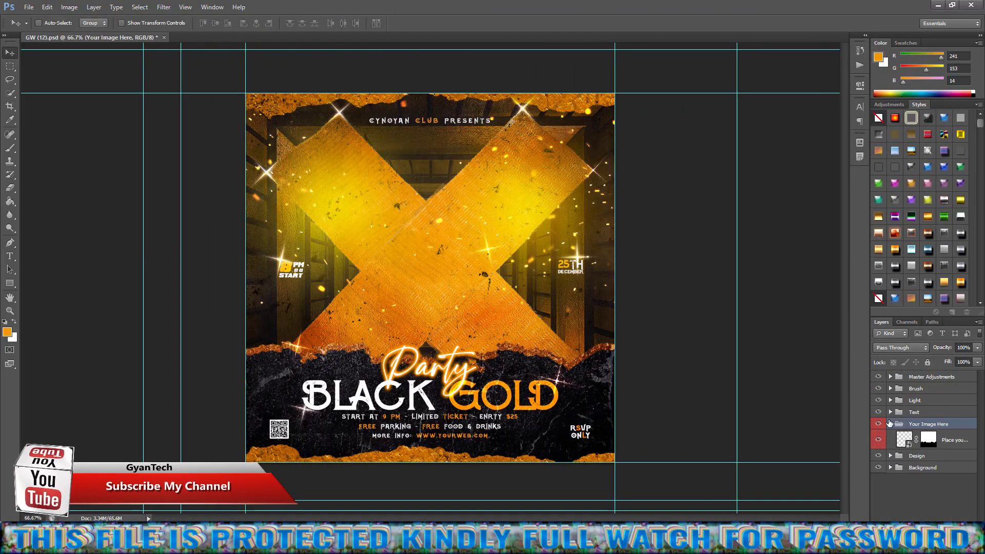
double_click(904, 439)
left_click(531, 223)
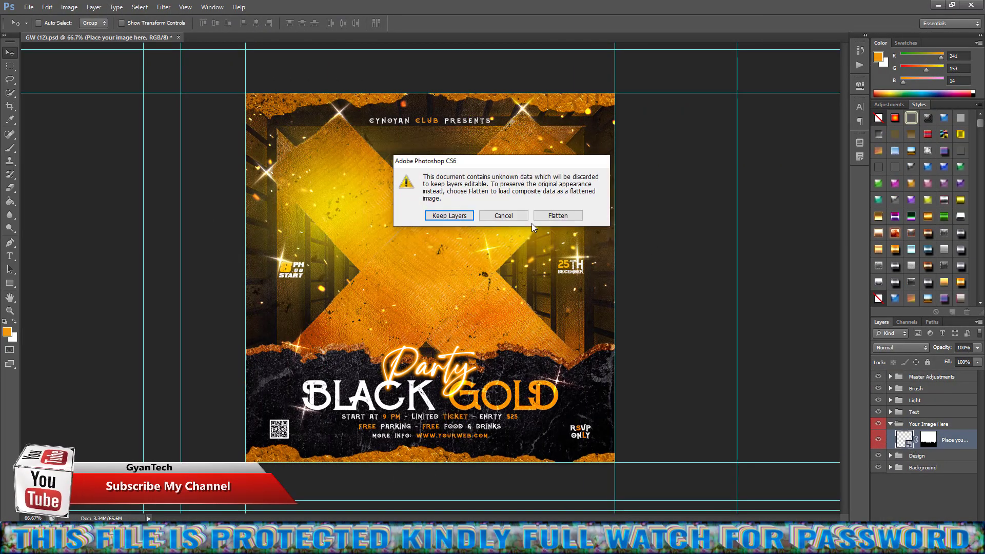
left_click(435, 218)
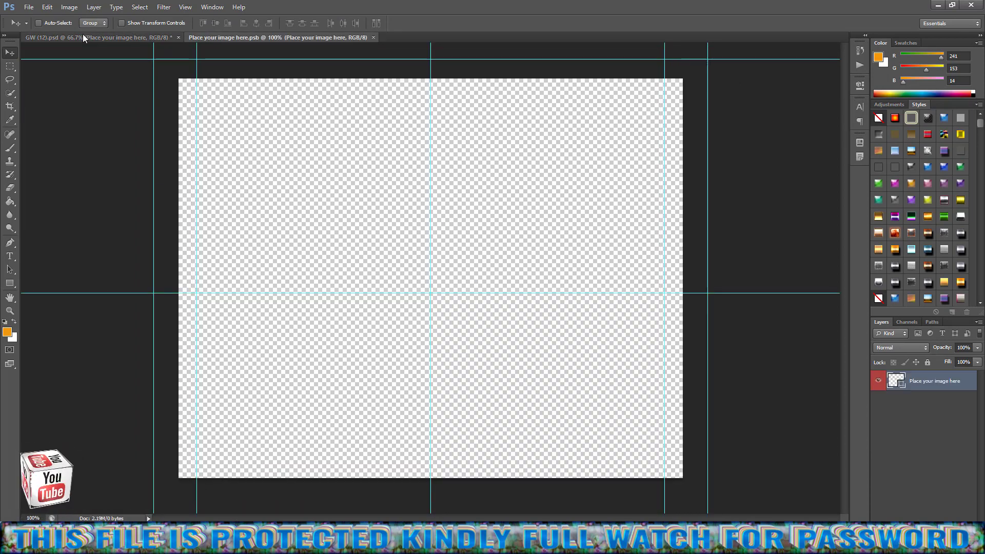
left_click(69, 7)
left_click(87, 81)
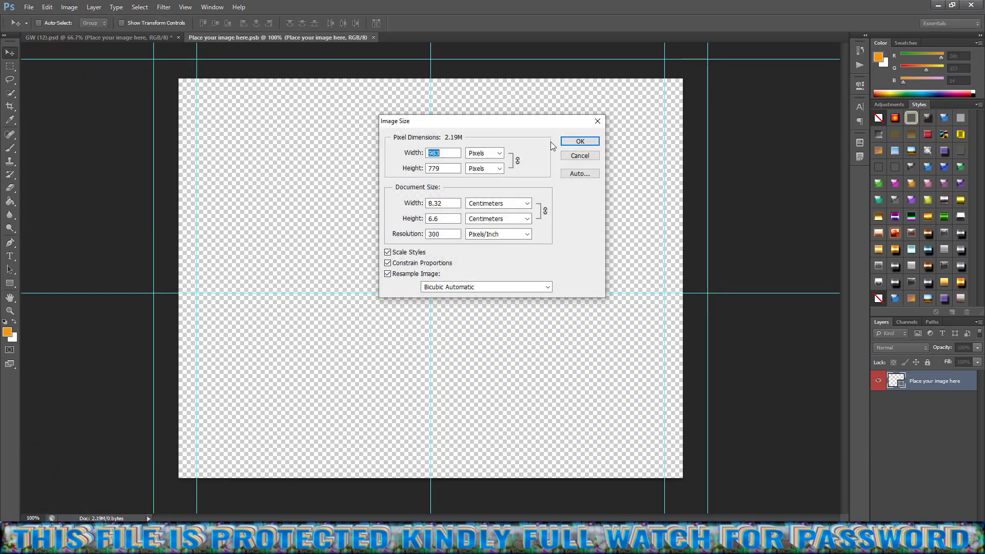
left_click(585, 137)
Step: Bring the headphone girl from pngegg (22) into the placeholder, enlarged and shifted left
left_click(29, 7)
left_click(45, 32)
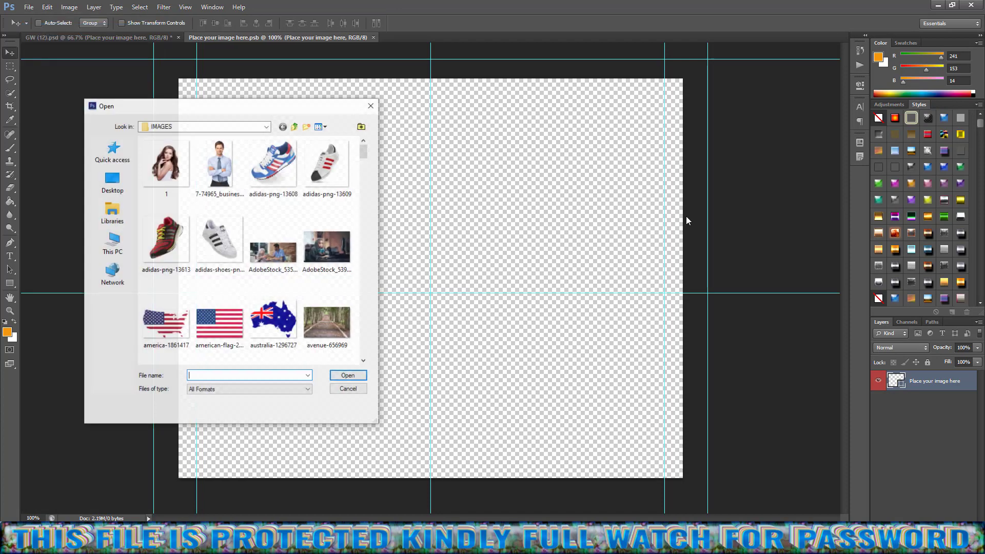
left_click(348, 377)
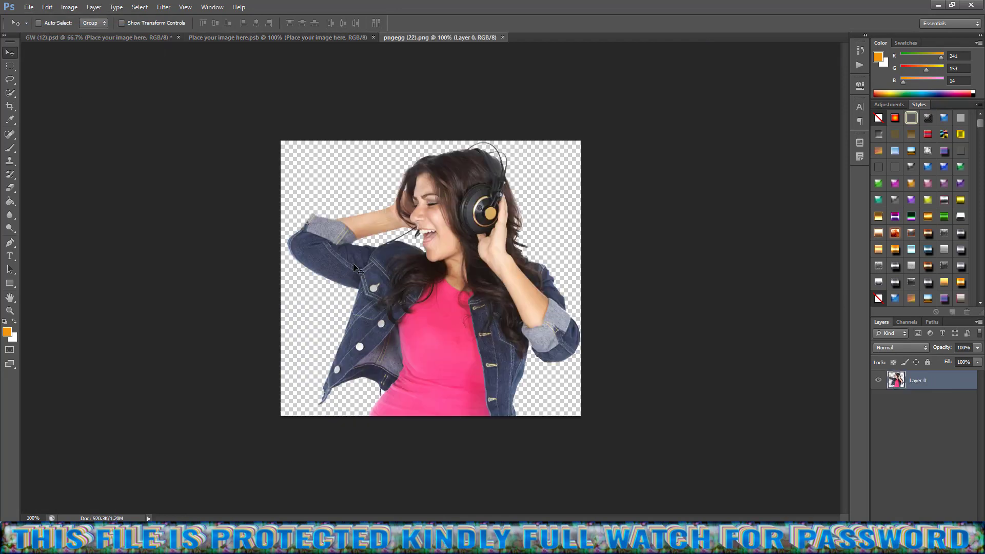
left_click_drag(475, 195, 411, 220)
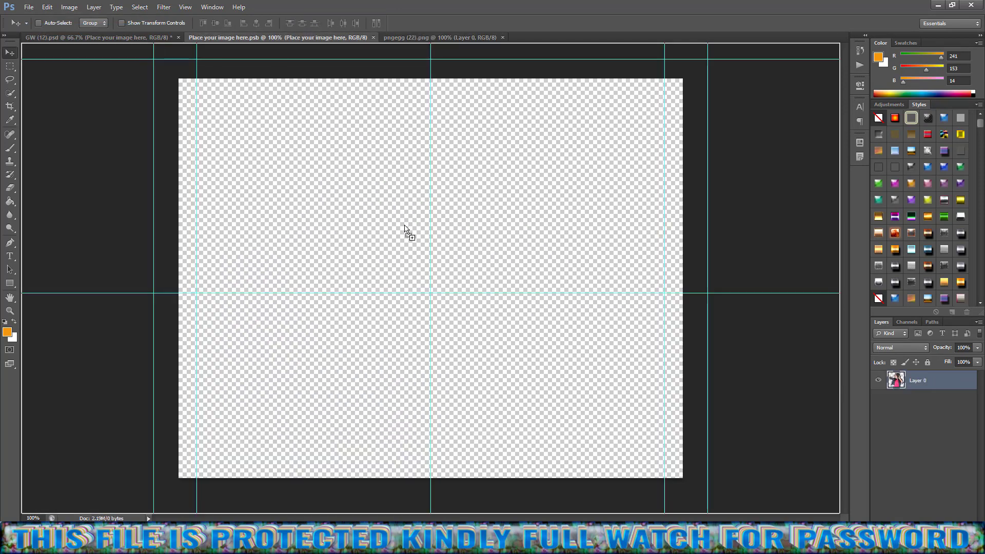
key("Return")
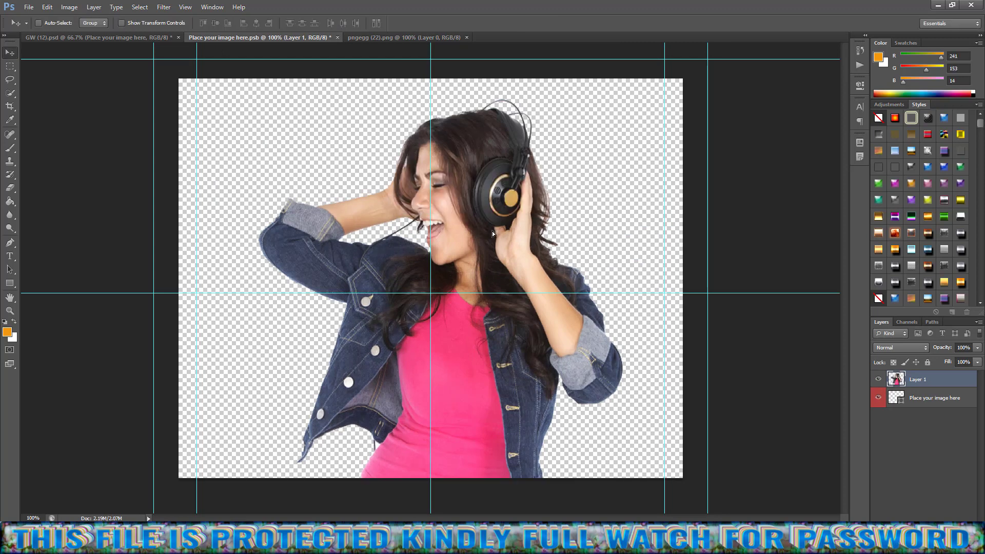
left_click_drag(492, 234, 487, 233)
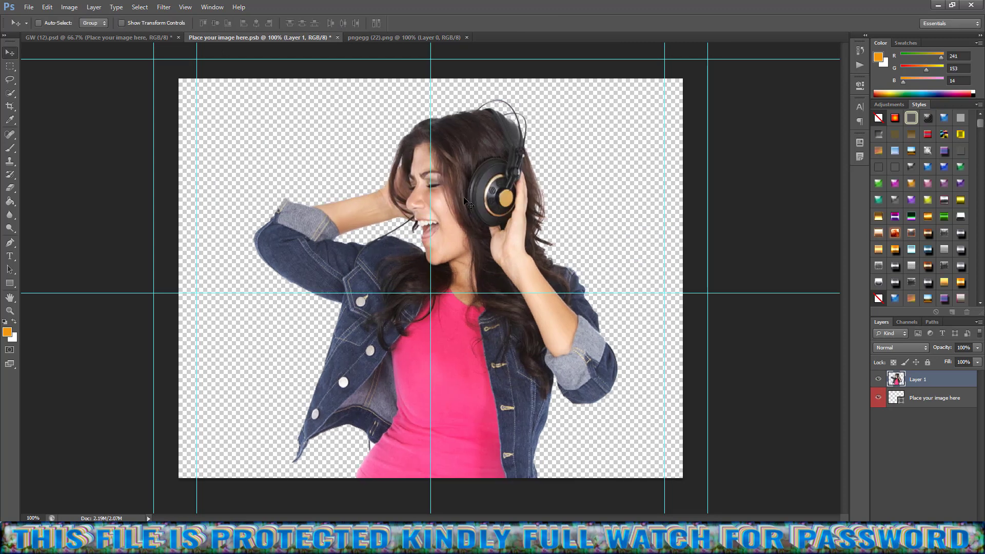
key("shift+Left")
Step: Close both documents, save the placeholder into the flyer, and reposition the girl
left_click(467, 37)
left_click(337, 38)
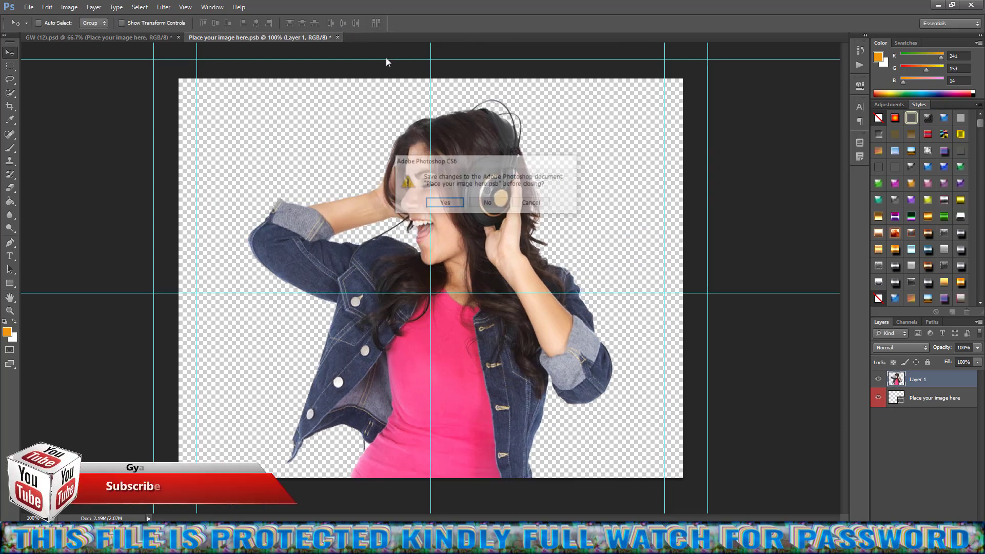
left_click(436, 204)
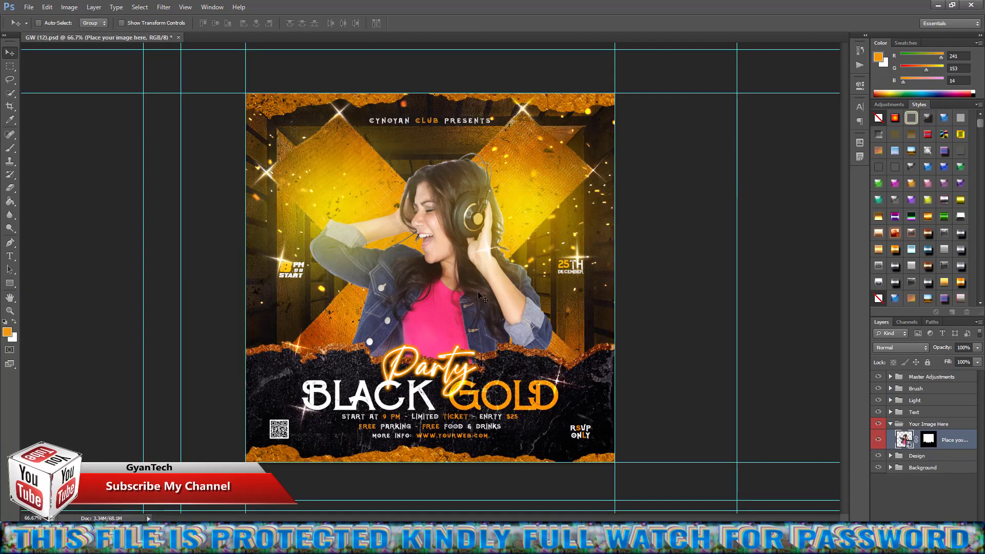
left_click_drag(444, 260, 466, 263)
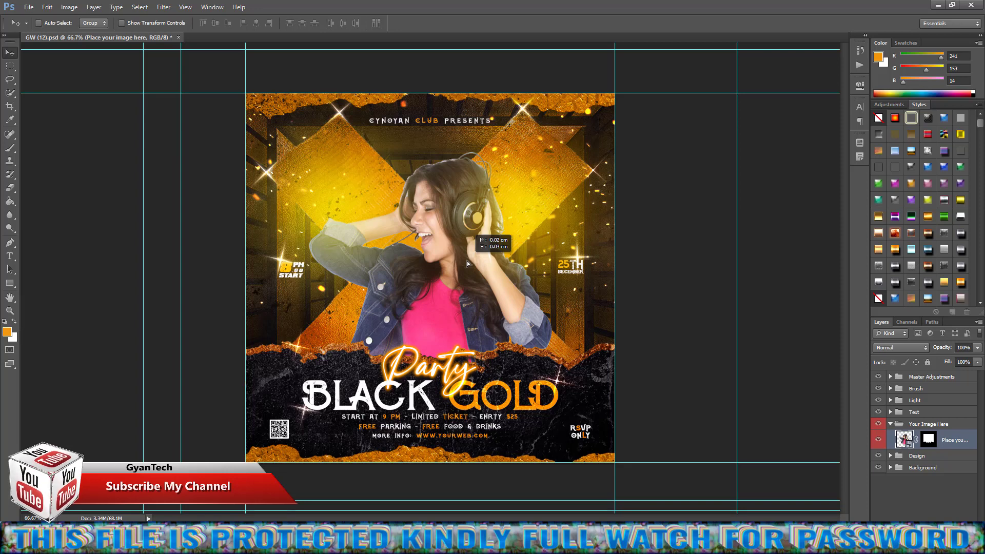
left_click_drag(467, 264, 467, 261)
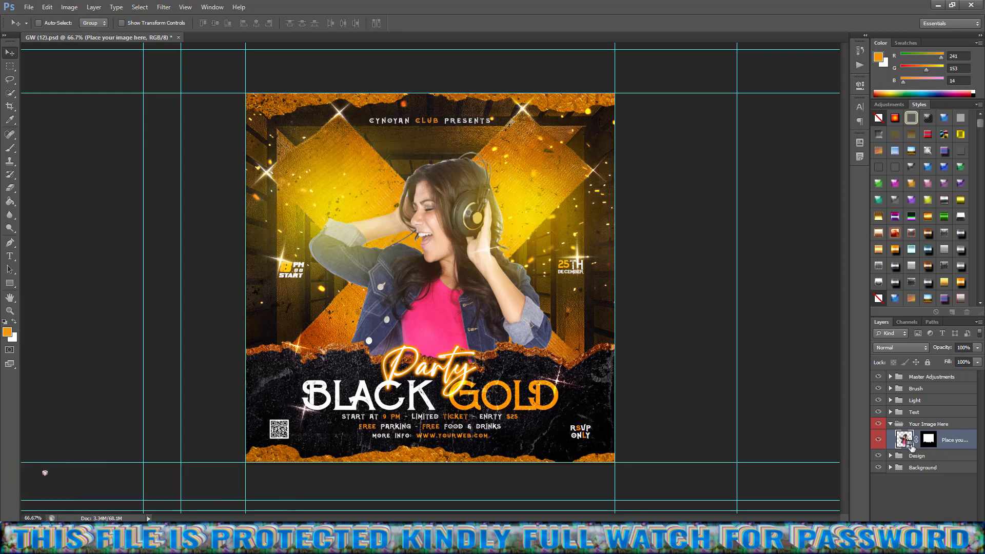
Step: Reopen the placeholder smart object and save it back into the flyer again
double_click(911, 447)
left_click(525, 222)
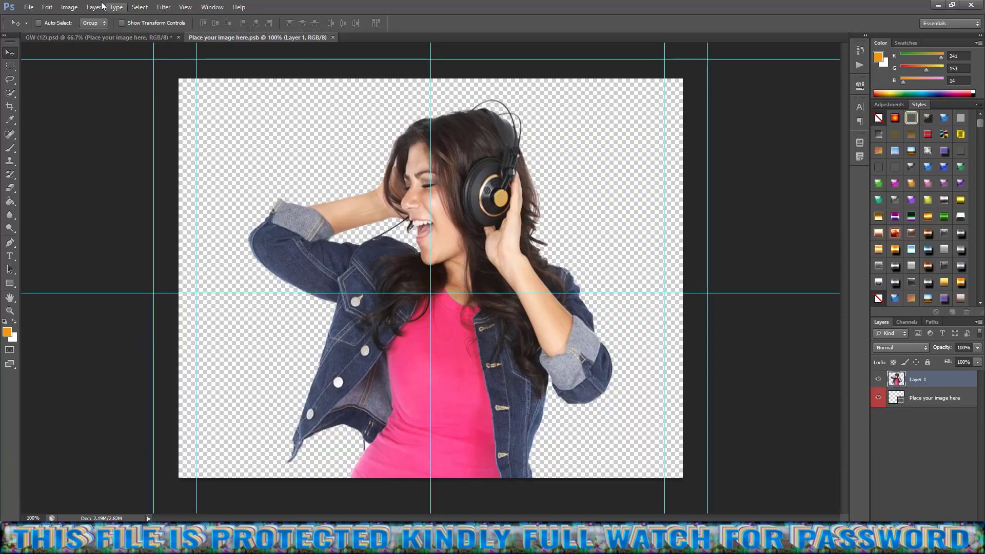
left_click(69, 6)
key("ctrl+w")
key("Return")
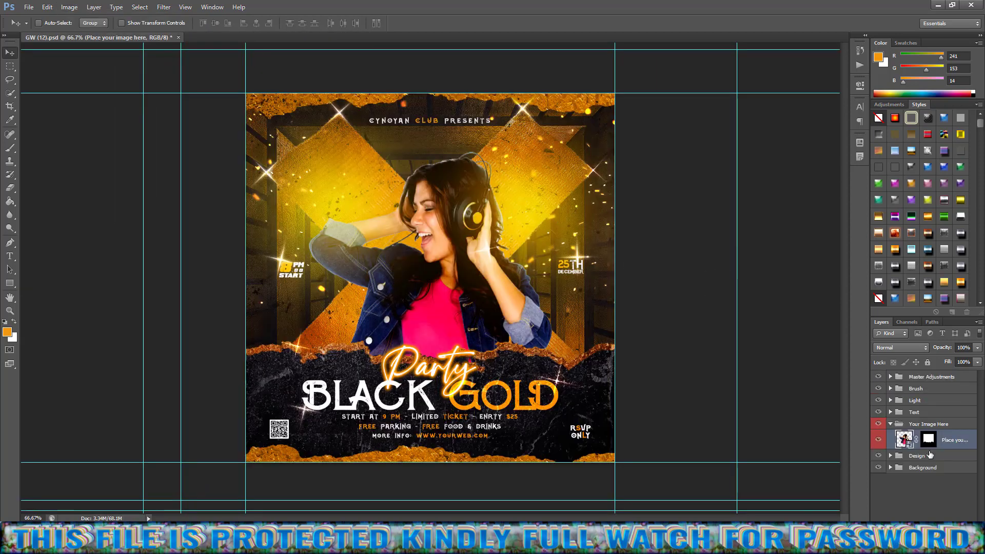
Step: Adjust the Master Adjustments' Color Balance midtones and Vibrance for a softer gold tone
left_click(879, 396)
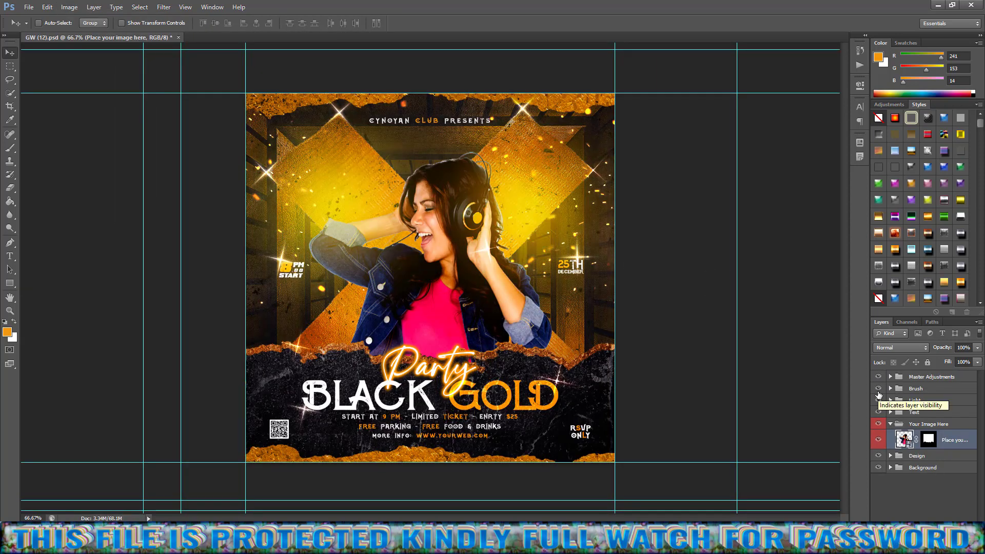
left_click(879, 378)
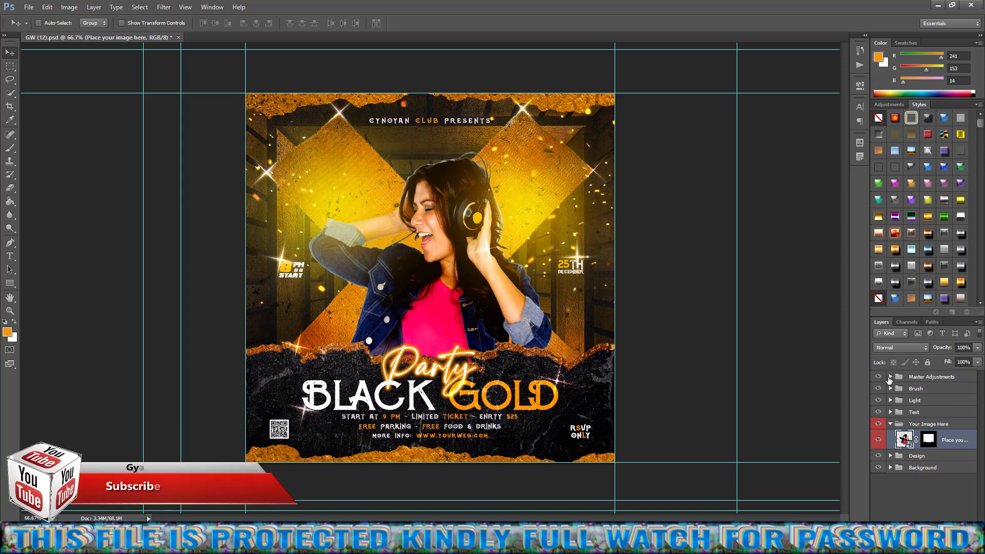
left_click(890, 377)
double_click(904, 393)
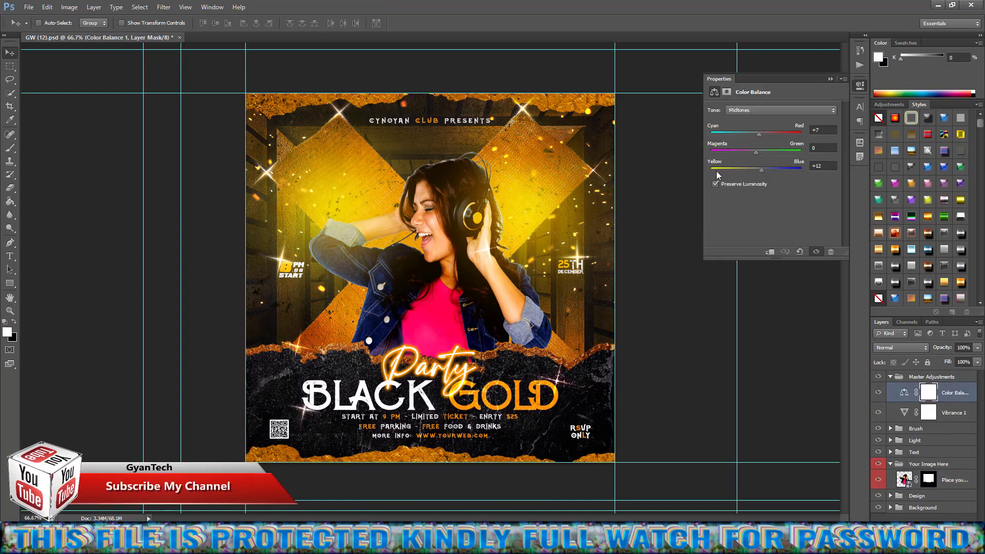
mouse_move(756, 153)
left_mouse_down()
mouse_move(724, 152)
mouse_move(763, 153)
mouse_move(814, 175)
mouse_move(706, 177)
mouse_move(832, 180)
mouse_move(765, 184)
left_mouse_up()
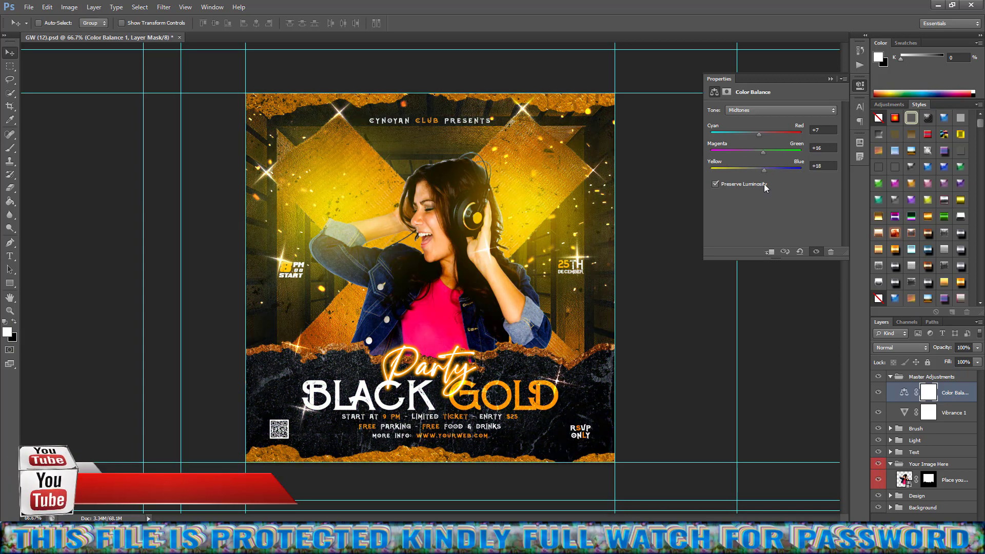
left_click(830, 79)
left_click(904, 412)
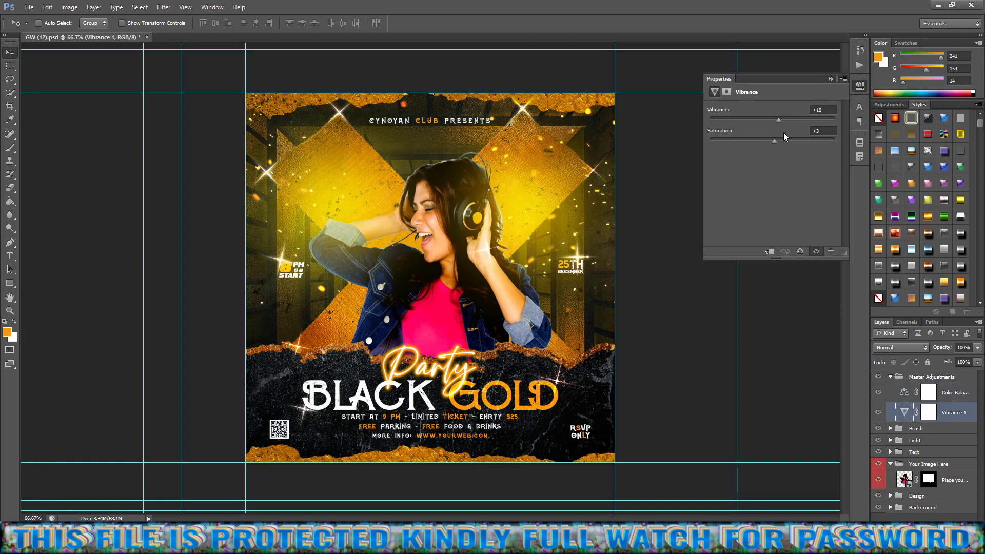
mouse_move(775, 119)
left_mouse_down()
mouse_move(673, 125)
mouse_move(785, 135)
mouse_move(695, 150)
mouse_move(800, 150)
mouse_move(756, 152)
left_mouse_up()
left_click(830, 79)
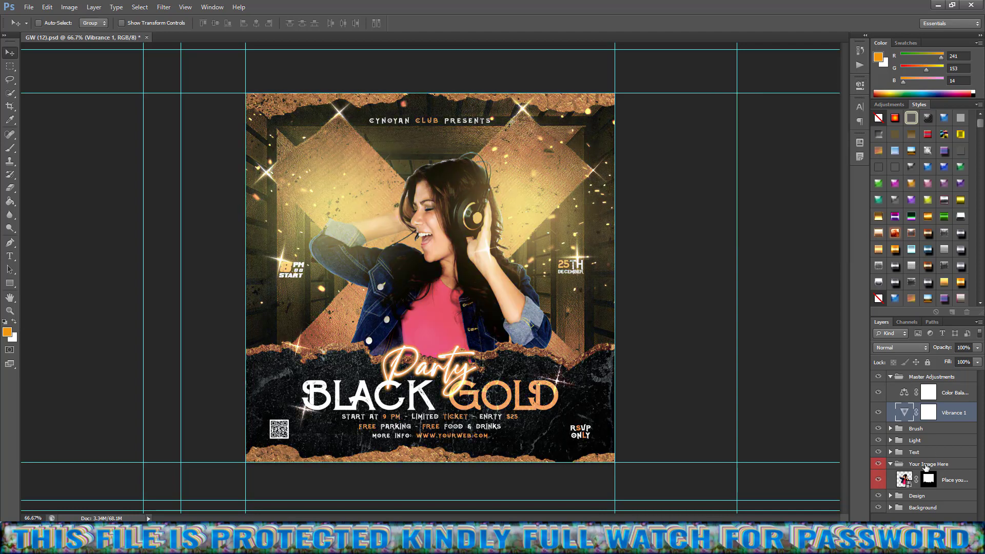
Step: Show the Light group's flares and toggle and expand the Text group
left_click(878, 440)
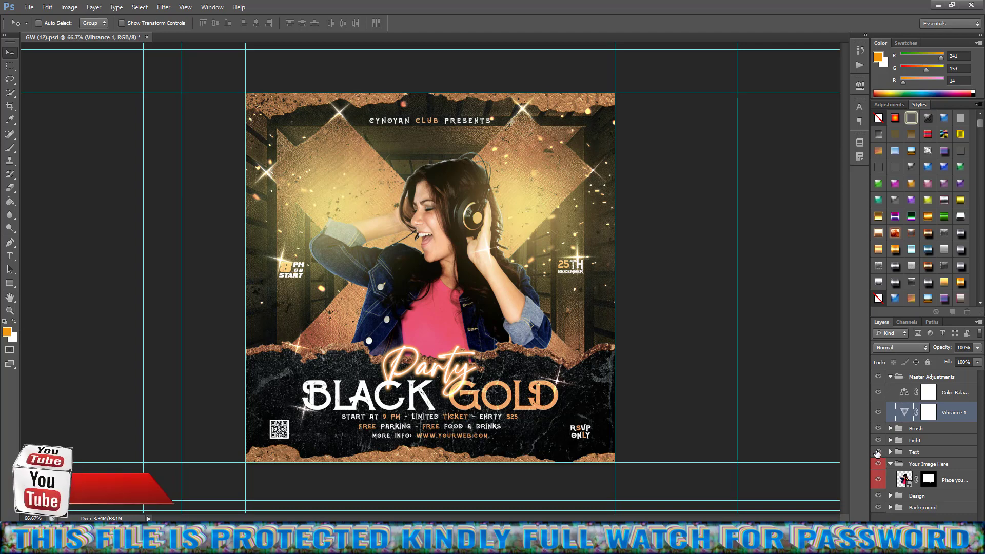
left_click(878, 452)
left_click(891, 452)
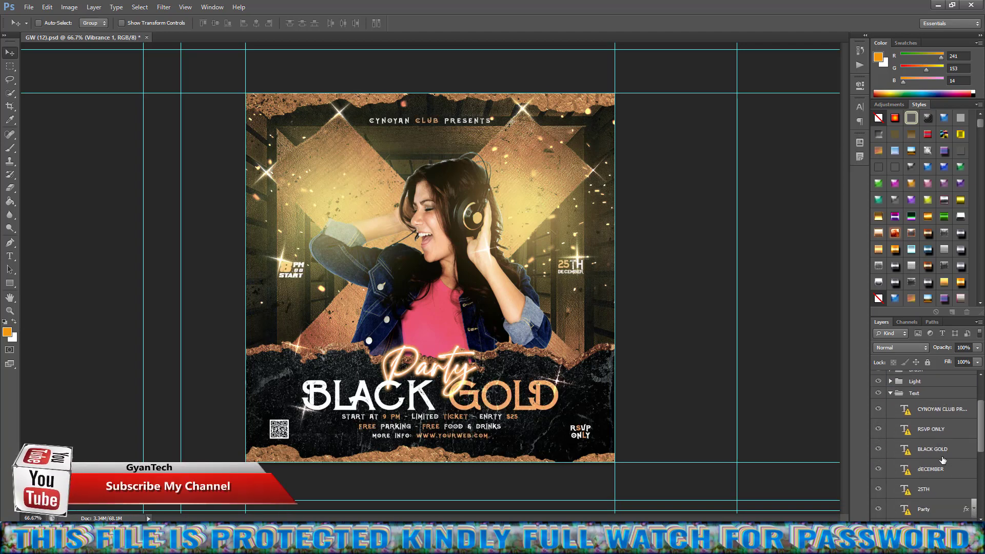
scroll(878, 398, "down", 2)
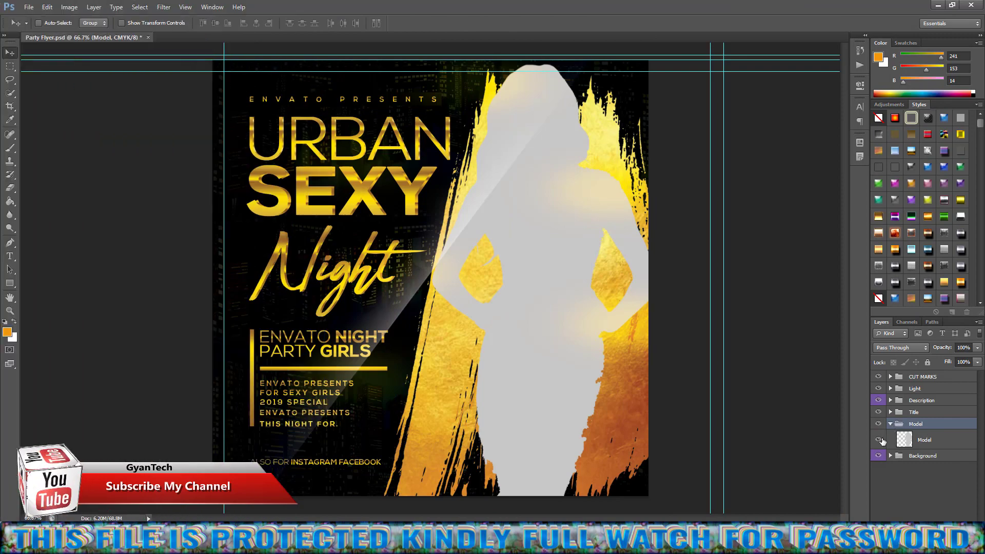
Step: Bring the red-haired girl from pngegg (11) into Party Flyer and enlarge her
left_click(879, 440)
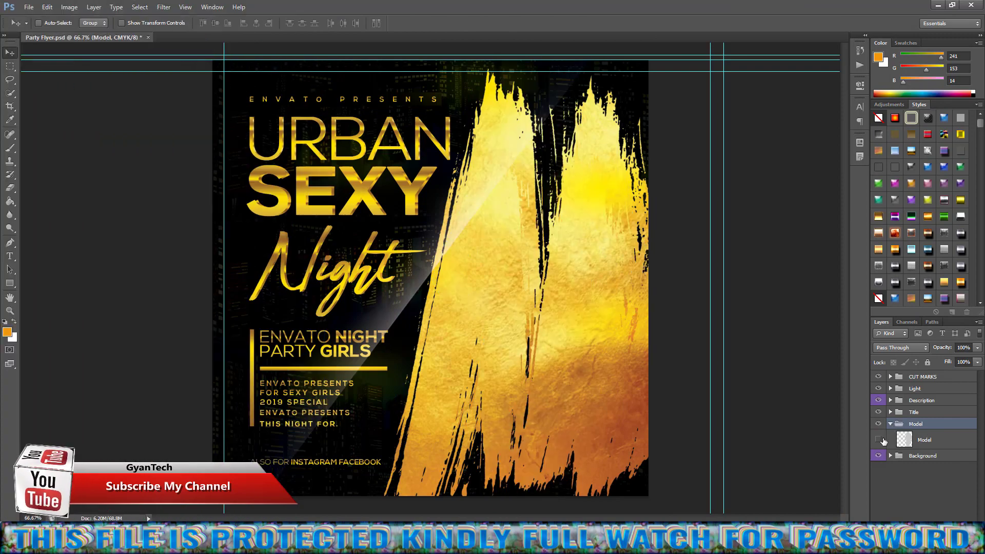
left_click(925, 441)
left_click(29, 7)
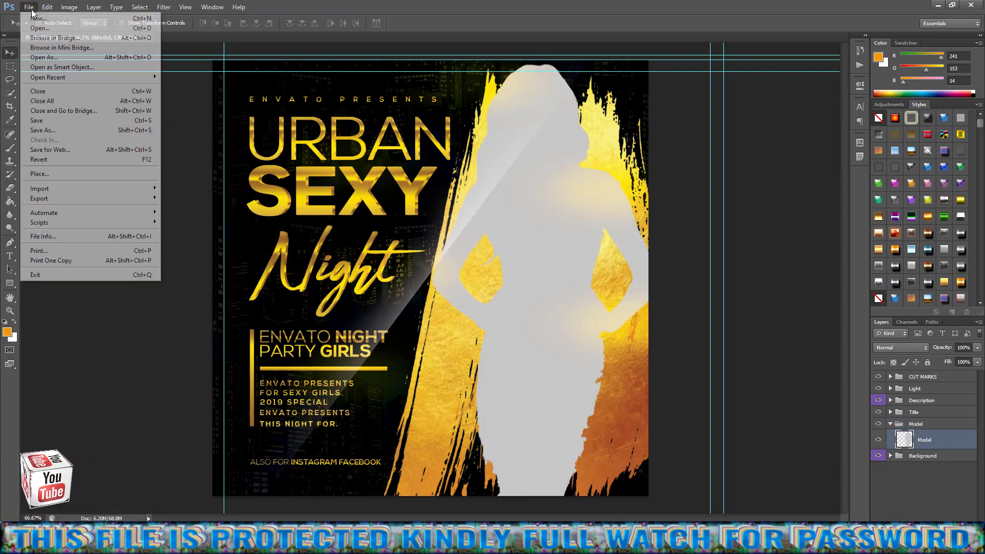
left_click(41, 26)
left_click(347, 378)
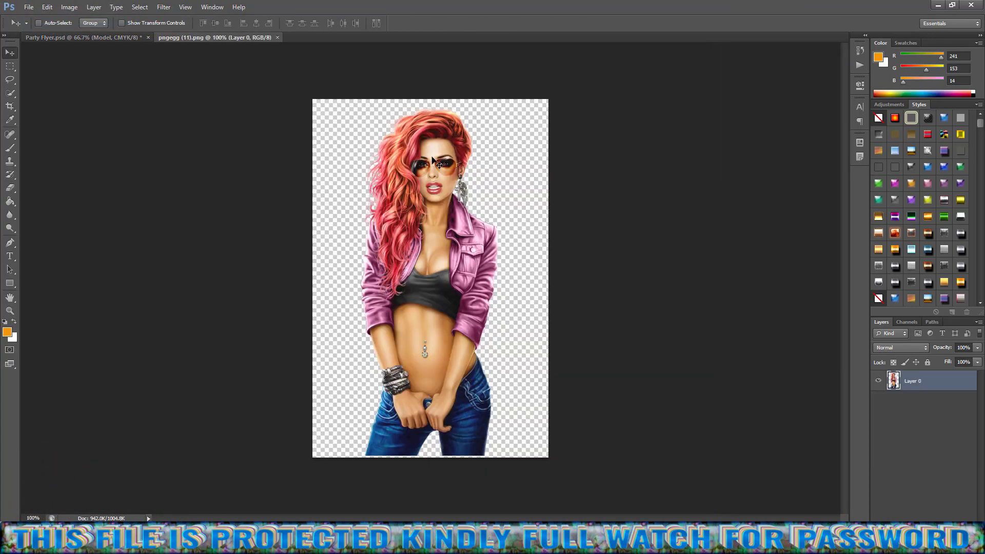
mouse_move(434, 161)
left_mouse_down()
mouse_move(536, 165)
mouse_move(542, 44)
left_mouse_up()
left_click(447, 202)
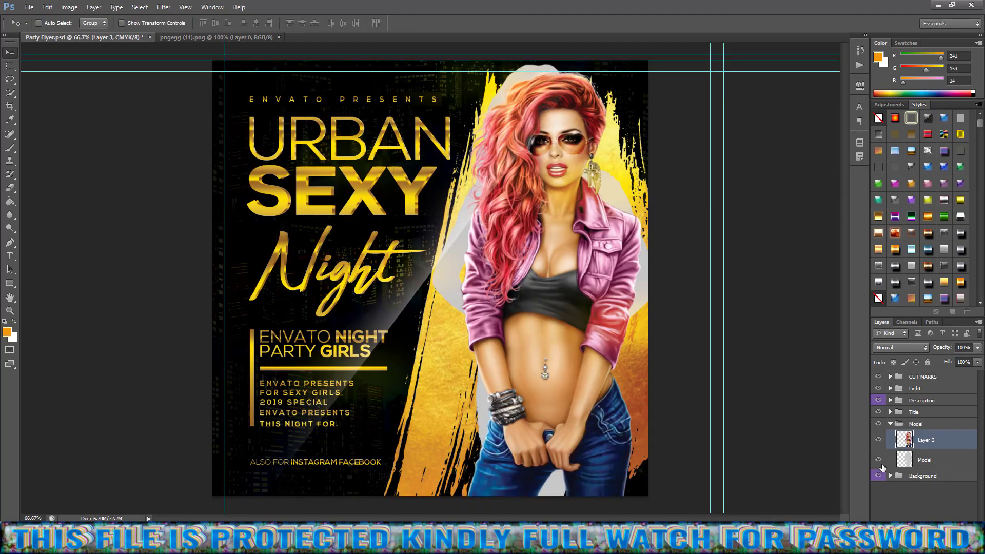
Step: Hide the grey model silhouette, shift the girl left, and expand the Title group
left_click(879, 460)
left_click_drag(600, 279, 594, 280)
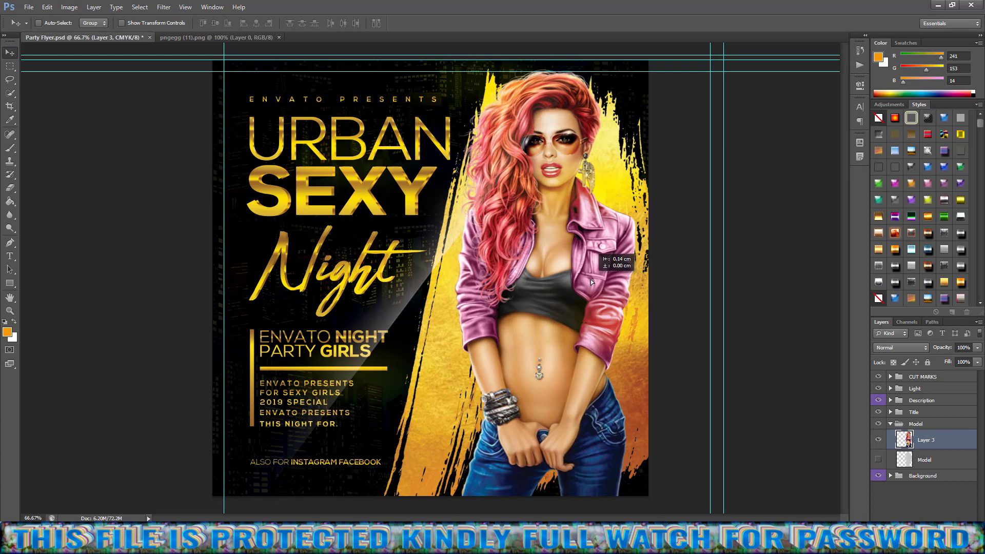
left_click(879, 412)
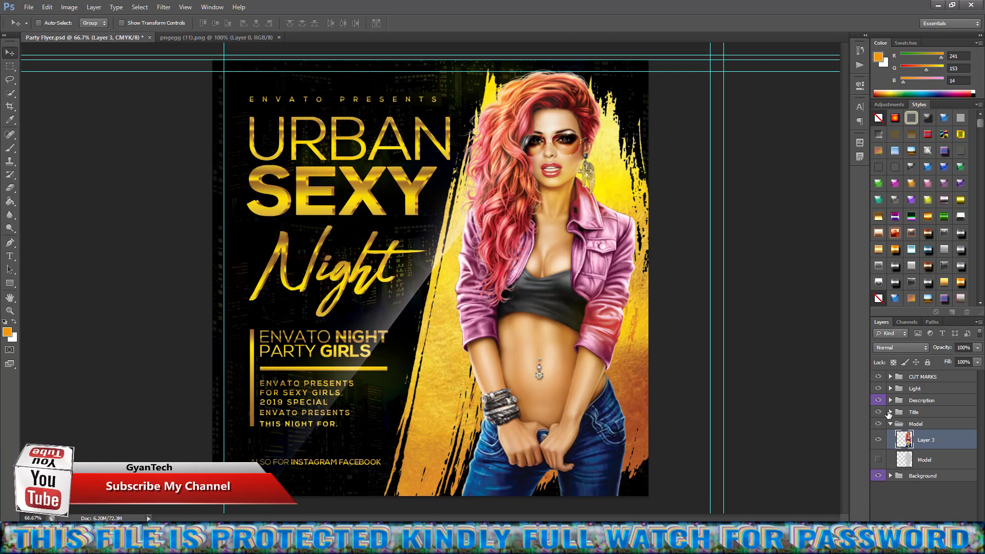
left_click(889, 414)
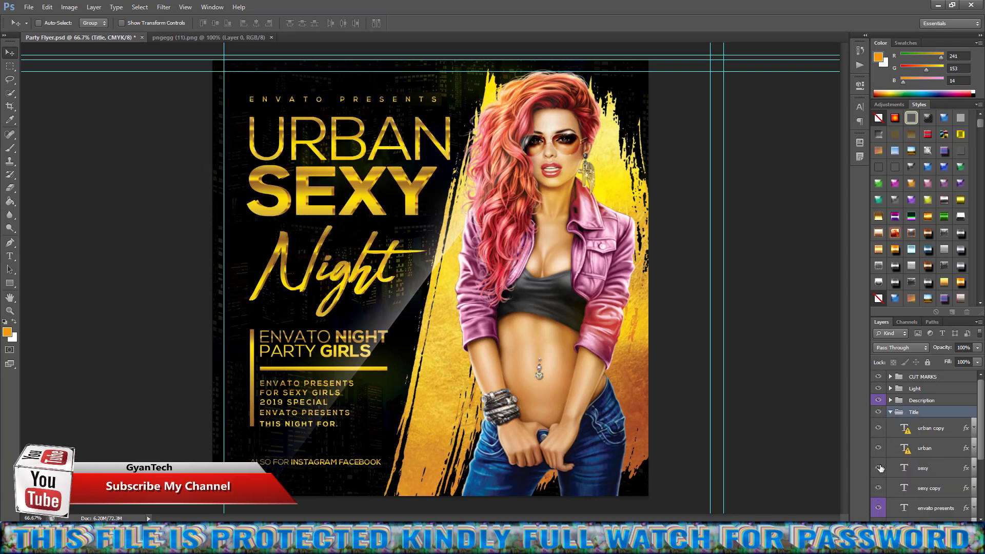
Step: Edit the SEXY title layer's text and commit it
left_click(880, 468)
left_click(893, 468)
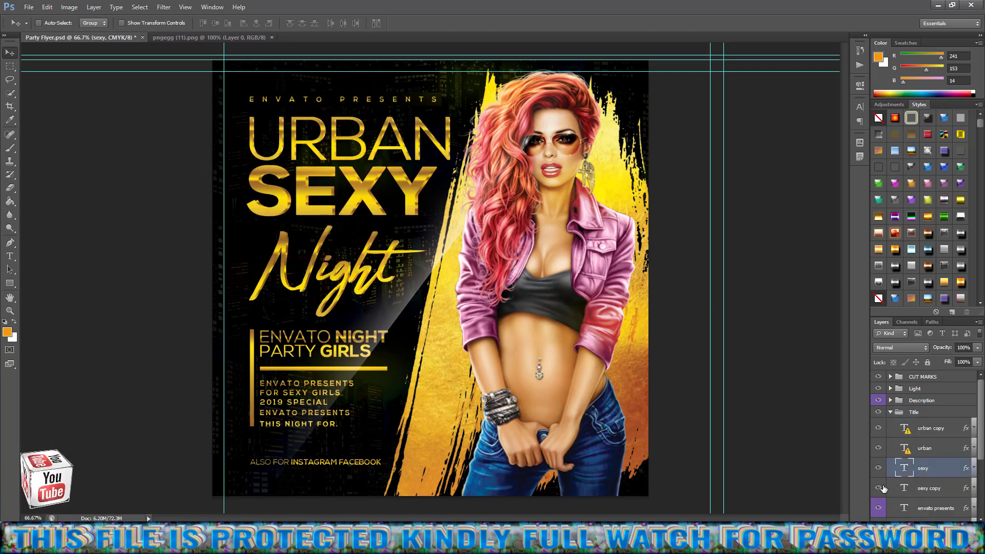
scroll(933, 492, "down", 3)
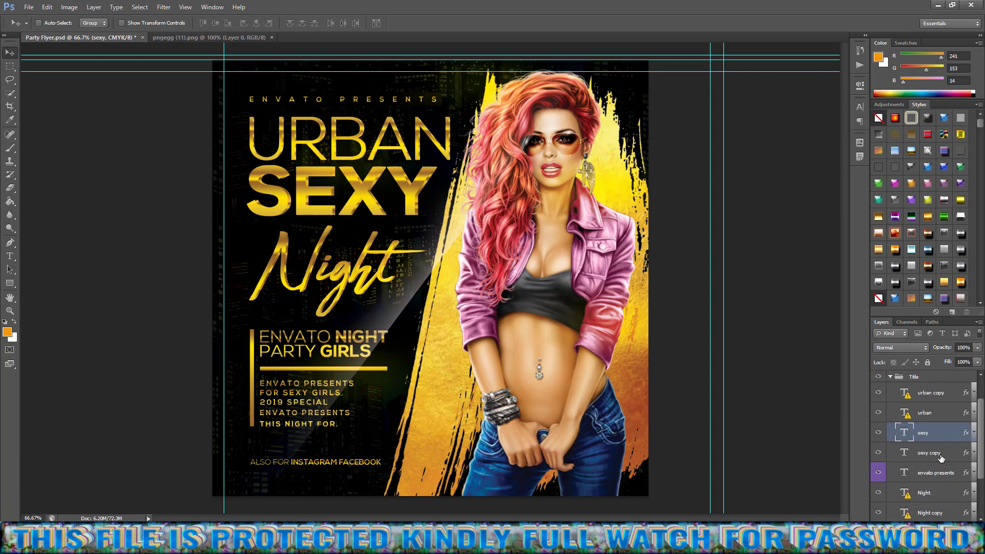
double_click(904, 432)
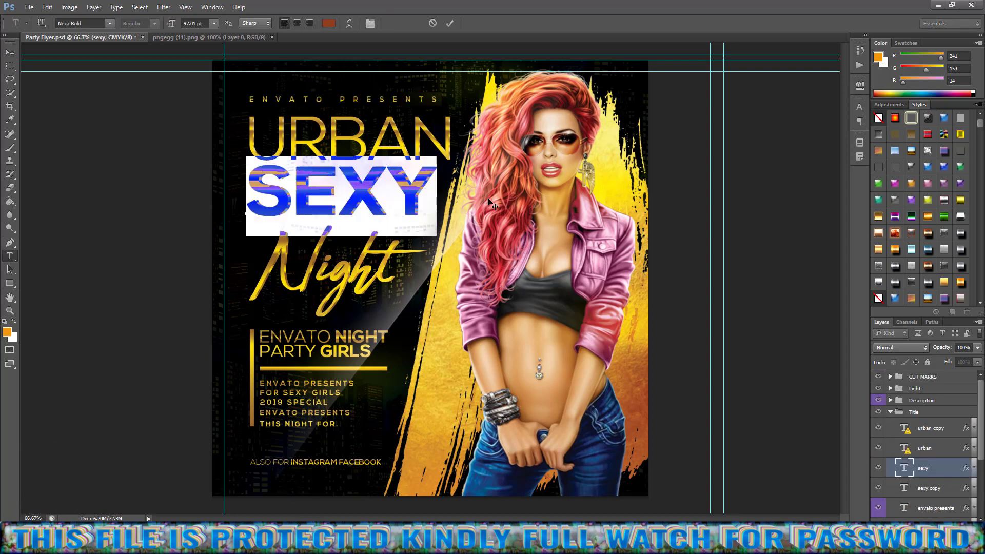
key("ctrl+h")
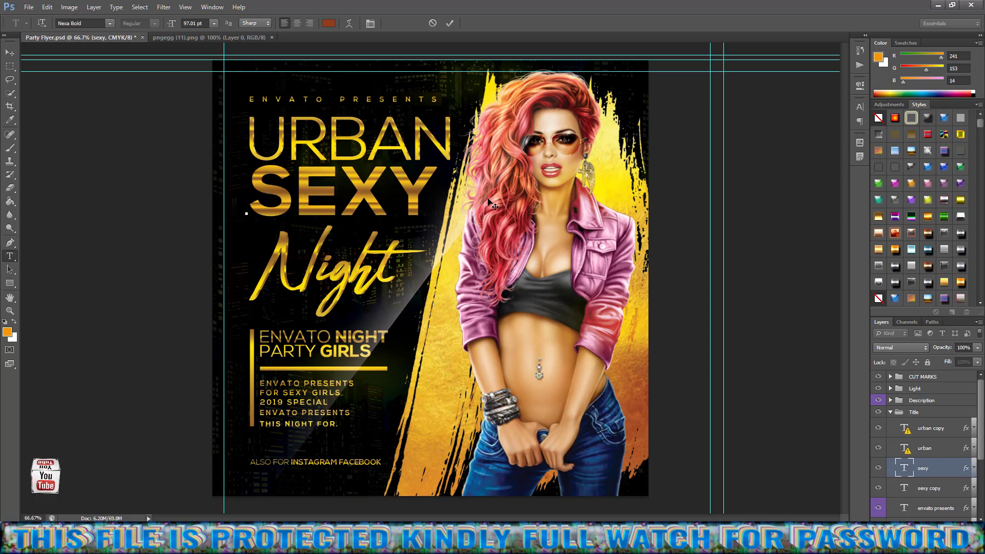
type("SEXY")
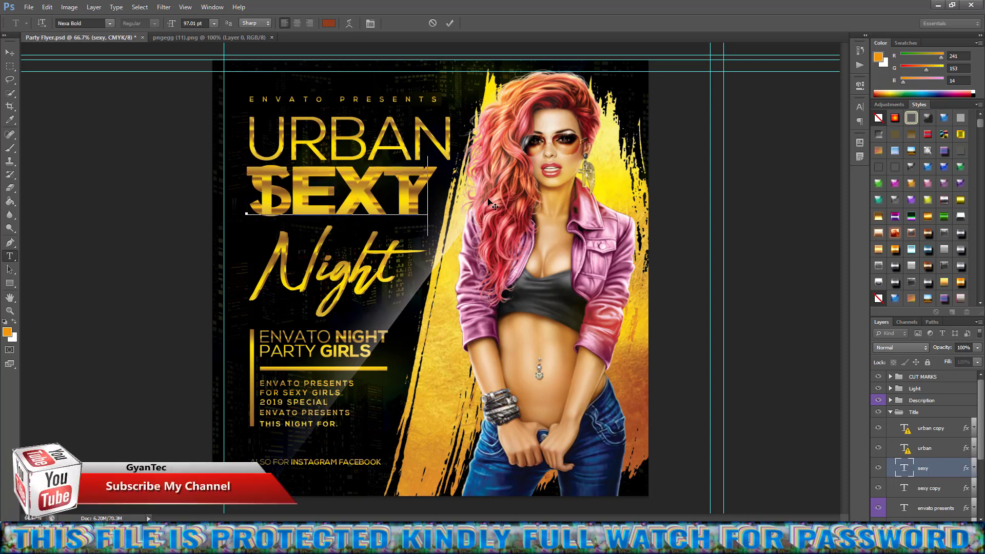
key("ctrl+Return")
key("v")
Step: Retype the duplicate SEXY title layer as TEXT
left_click(909, 488)
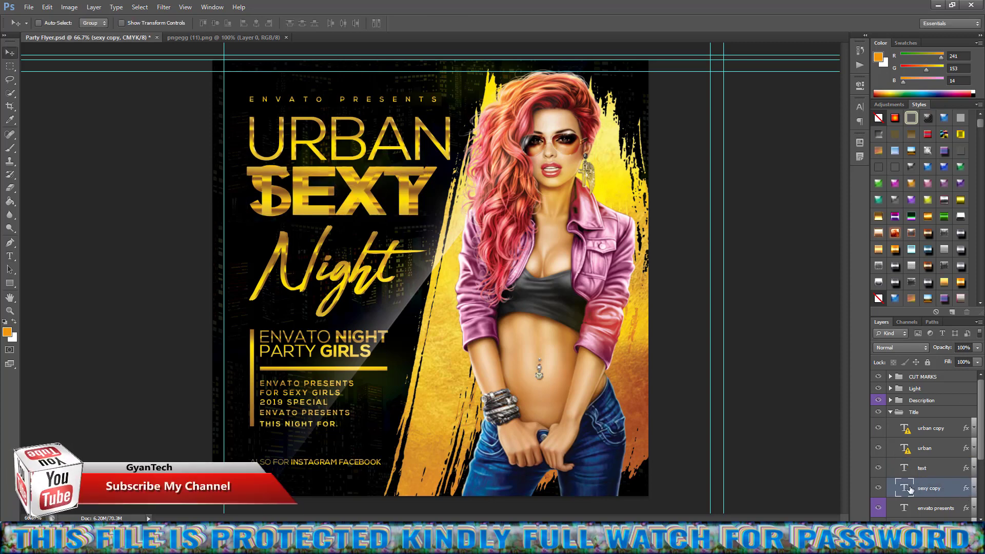
double_click(909, 488)
type("TEXT")
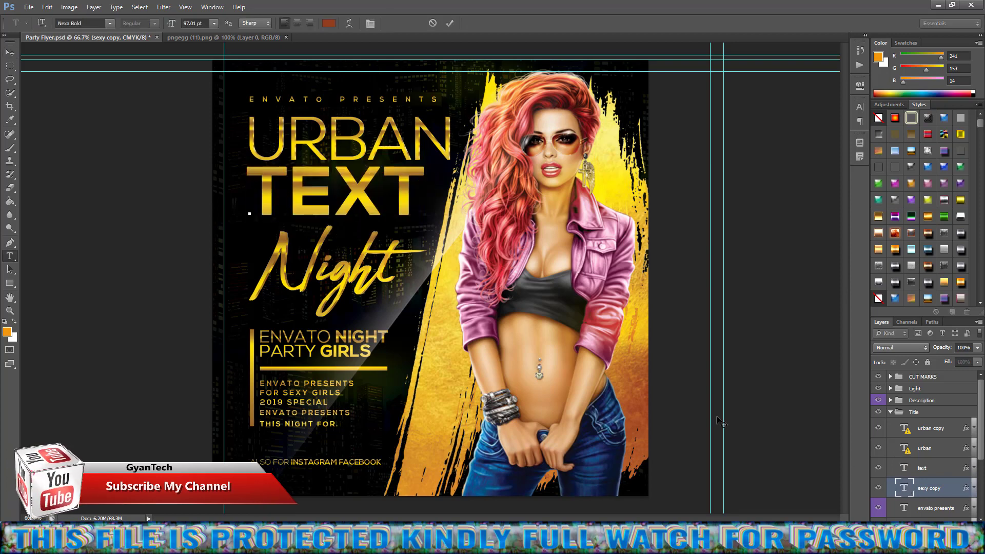
left_click(9, 52)
scroll(938, 490, "down", 1)
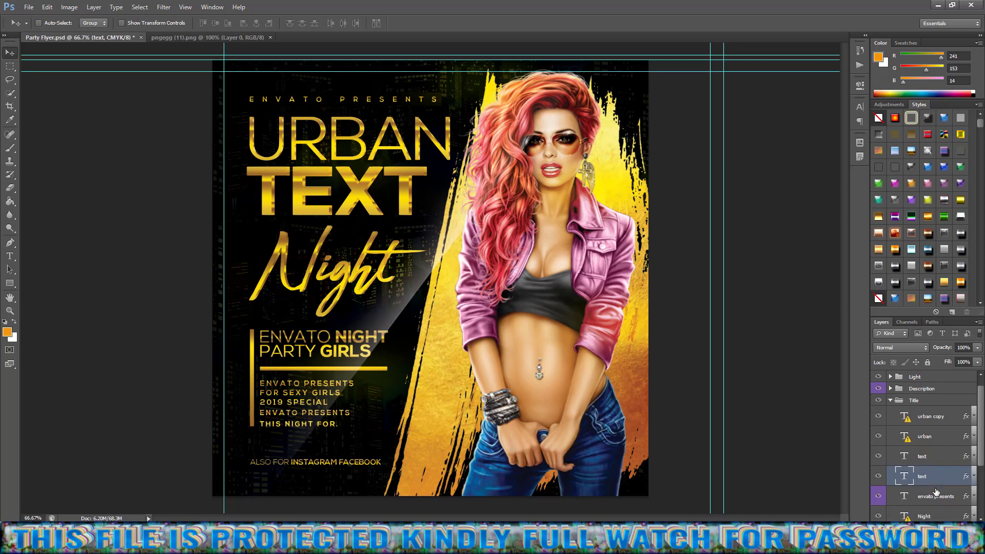
Step: Retype the URBAN title layer as YOUR, accepting the font substitution
double_click(904, 417)
left_click(466, 222)
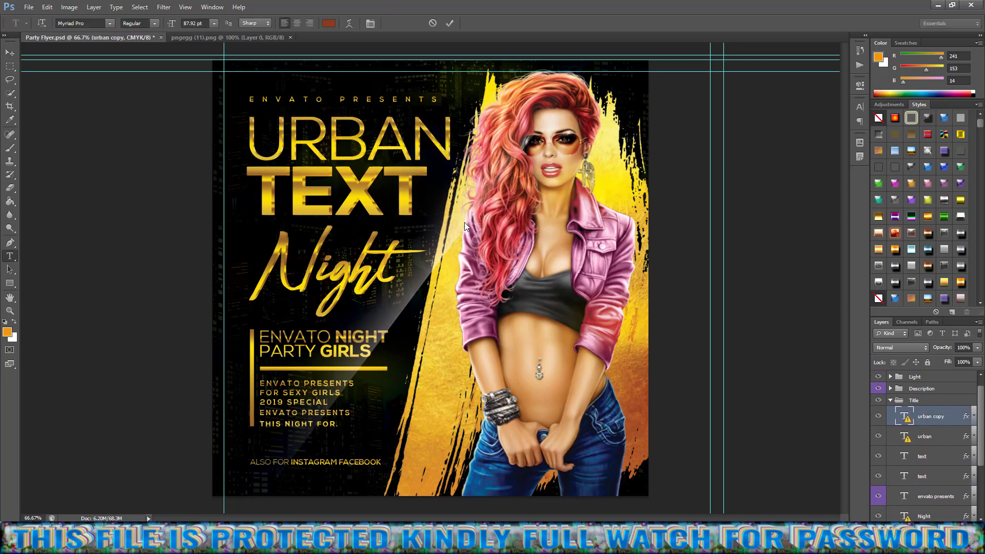
key("Left")
type("YO")
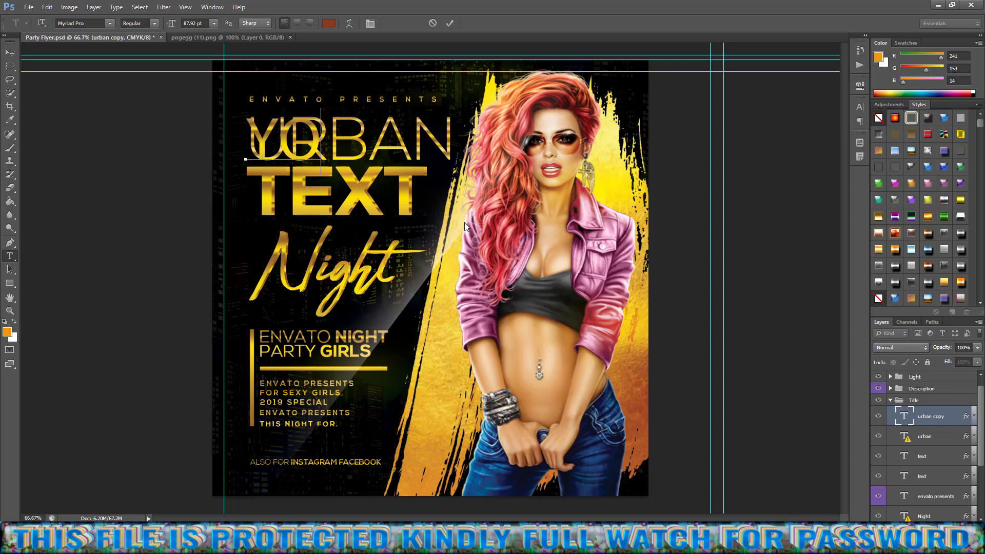
type("UR")
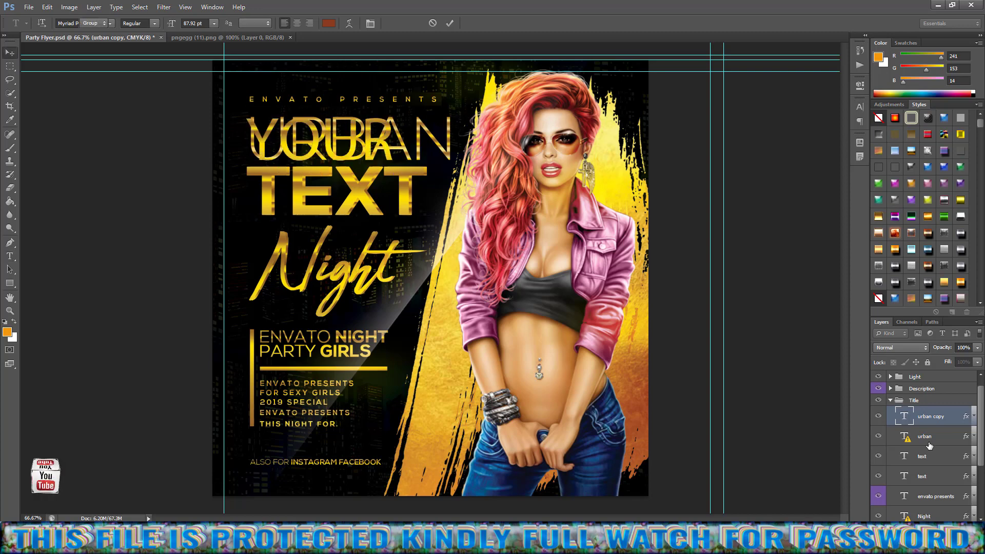
left_click(929, 442)
Step: Change the second URBAN text layer to read YOUR as well
double_click(904, 436)
left_click(461, 224)
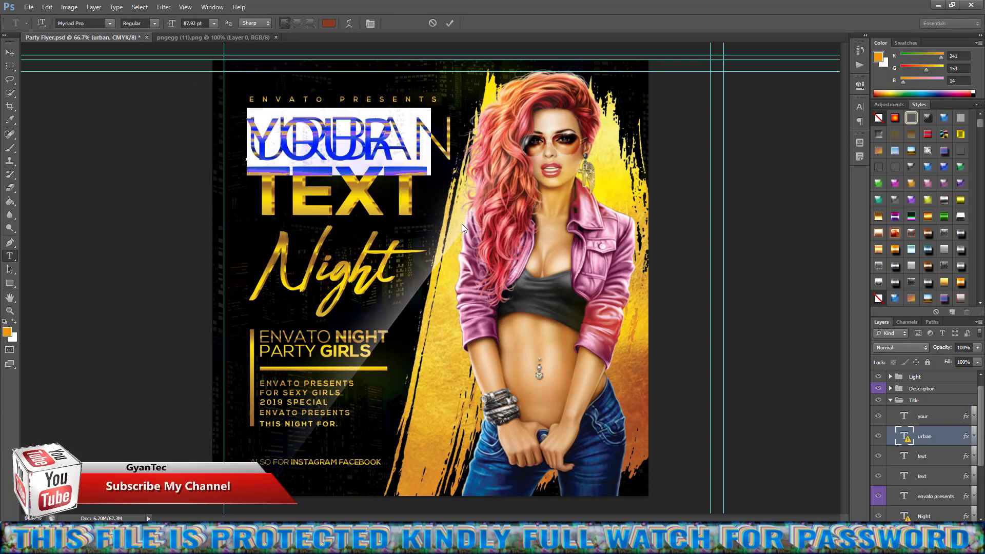
key("BackSpace")
type("OU")
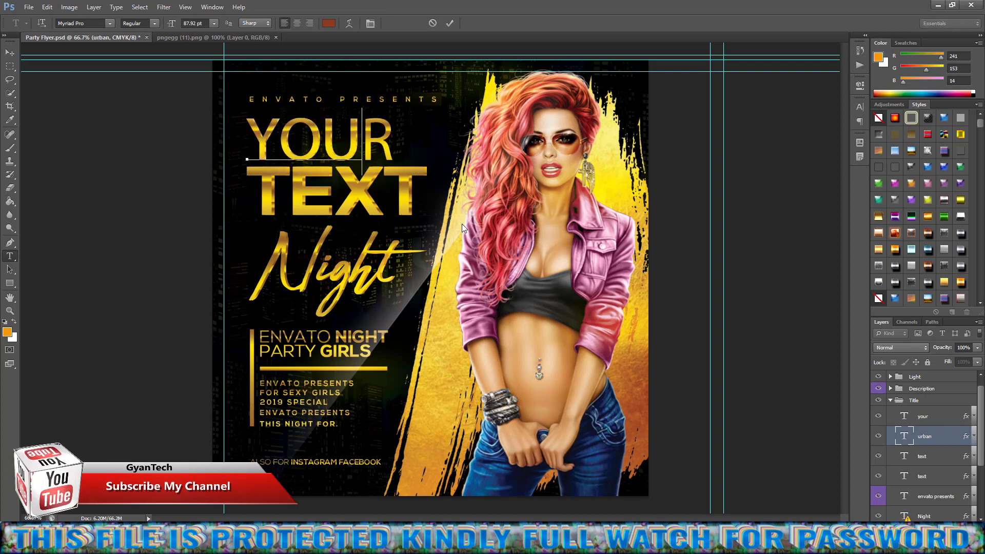
type("R")
left_click(10, 52)
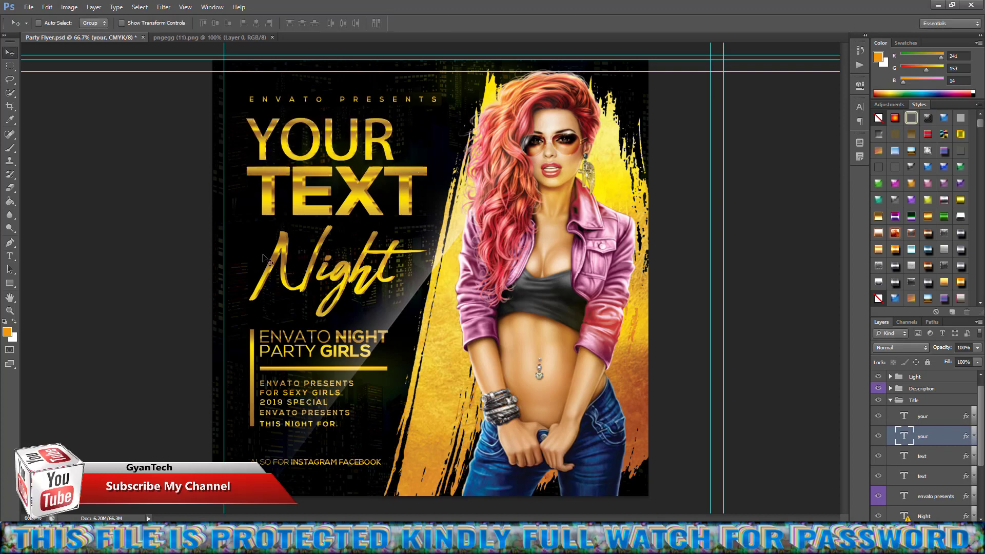
scroll(966, 479, "down", 1)
Step: Inspect the Night text layers, leaving the Night lettering unchanged
left_click(937, 473)
scroll(923, 475, "down", 1)
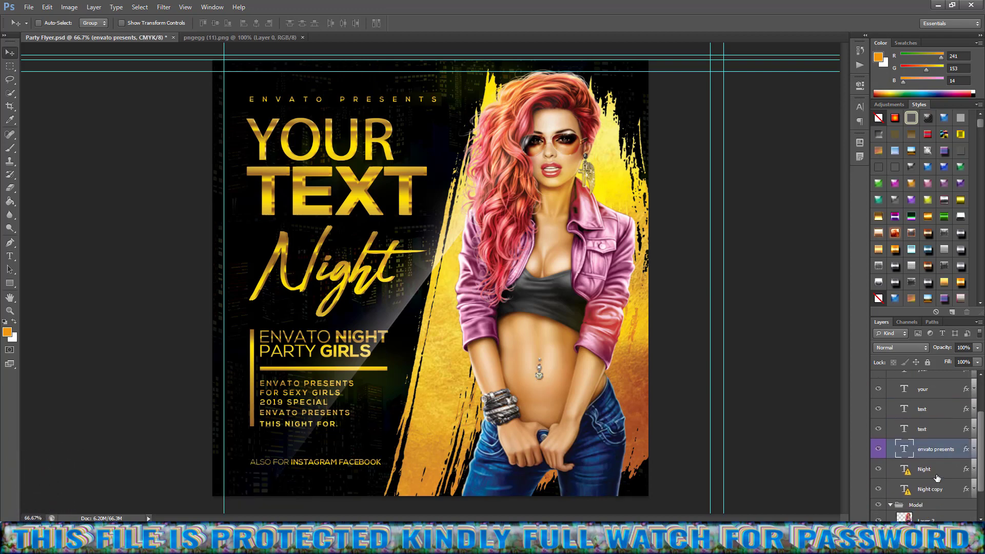
left_click(886, 469)
left_click(878, 473)
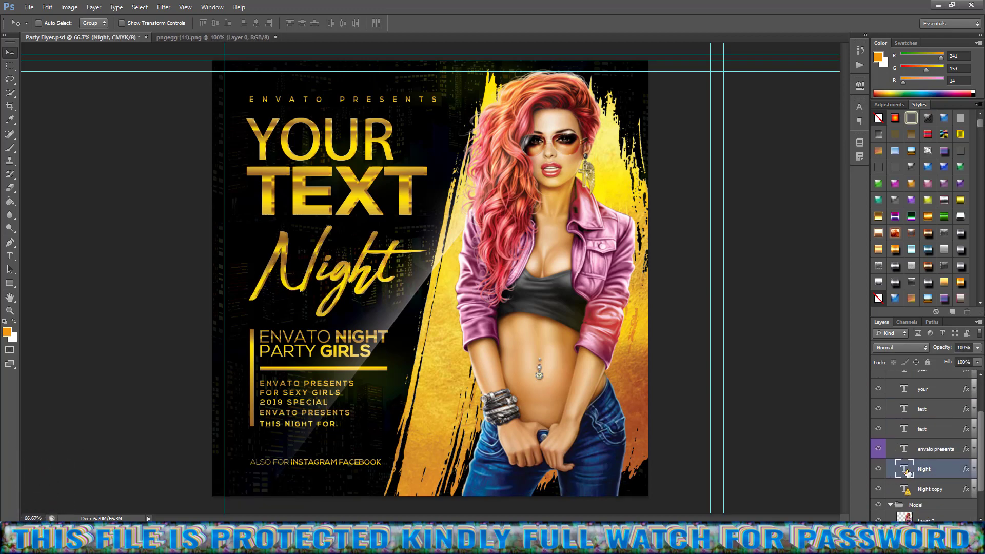
left_click(933, 489)
left_click(953, 489)
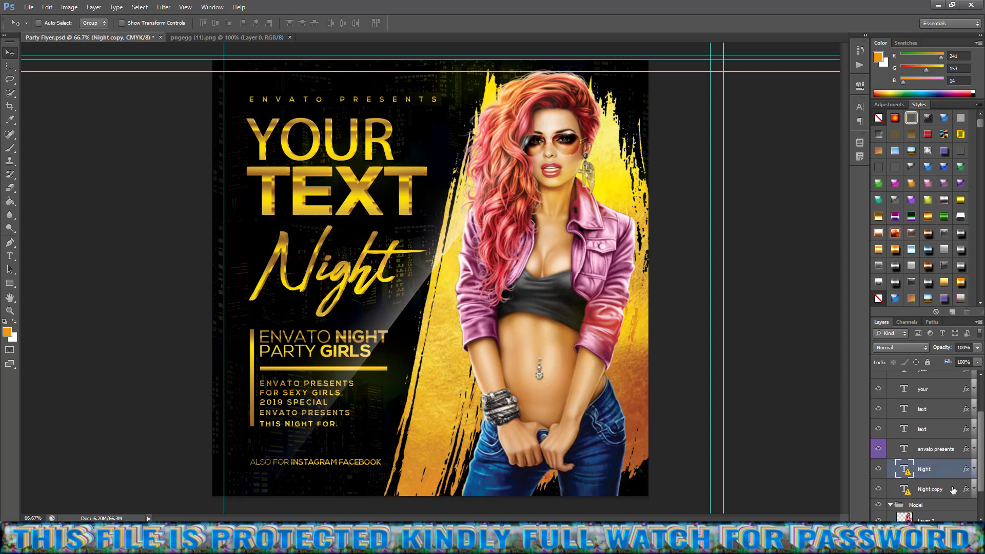
double_click(906, 471)
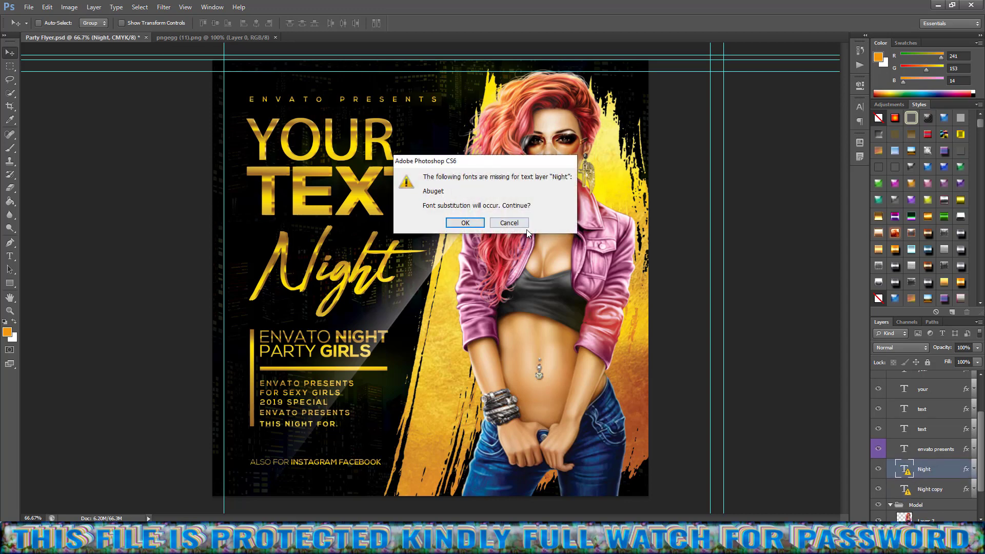
key("Return")
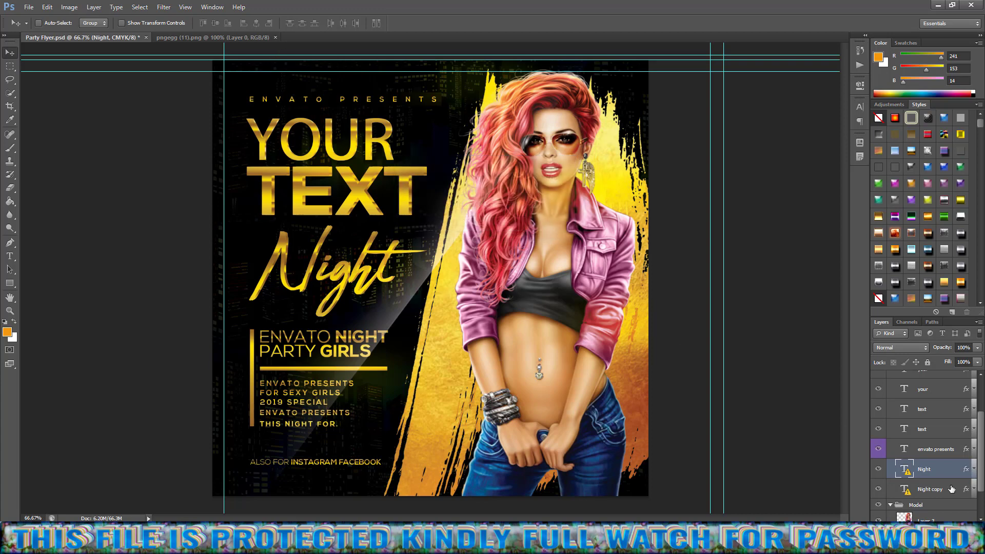
scroll(951, 489, "down", 2)
Step: Expand the Background group and toggle the bg layer to check its effect
left_click(890, 517)
scroll(951, 499, "down", 1)
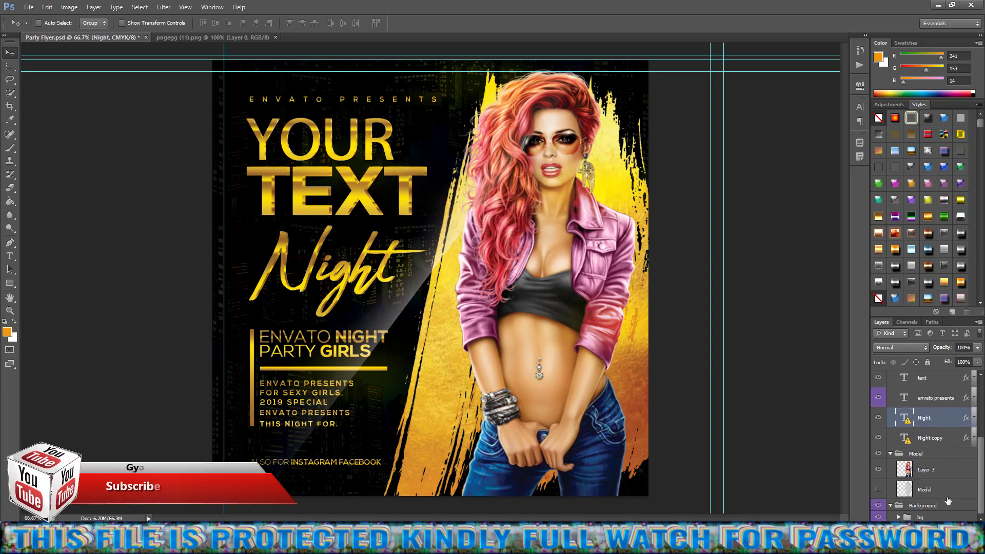
scroll(951, 499, "down", 5)
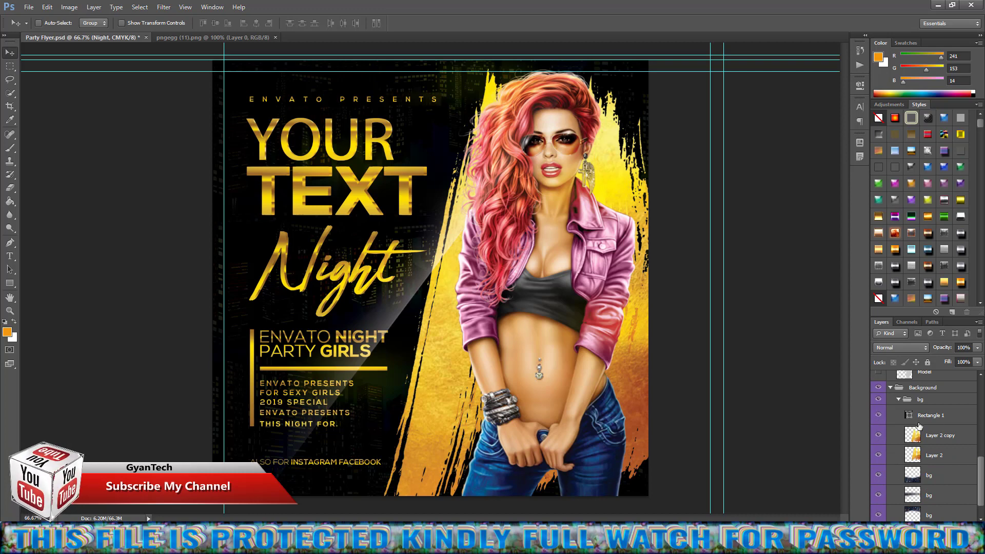
scroll(881, 442, "down", 1)
left_click(879, 453)
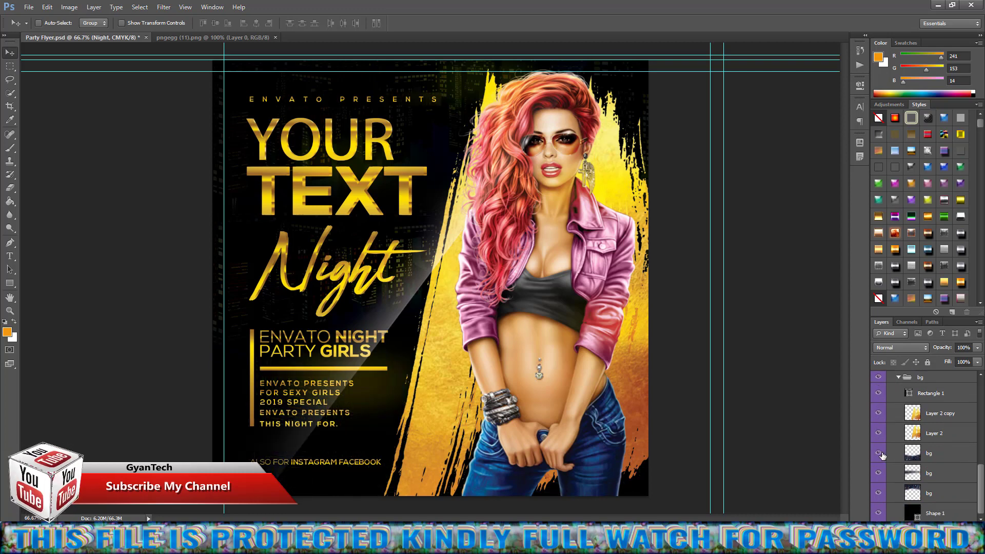
left_click(879, 453)
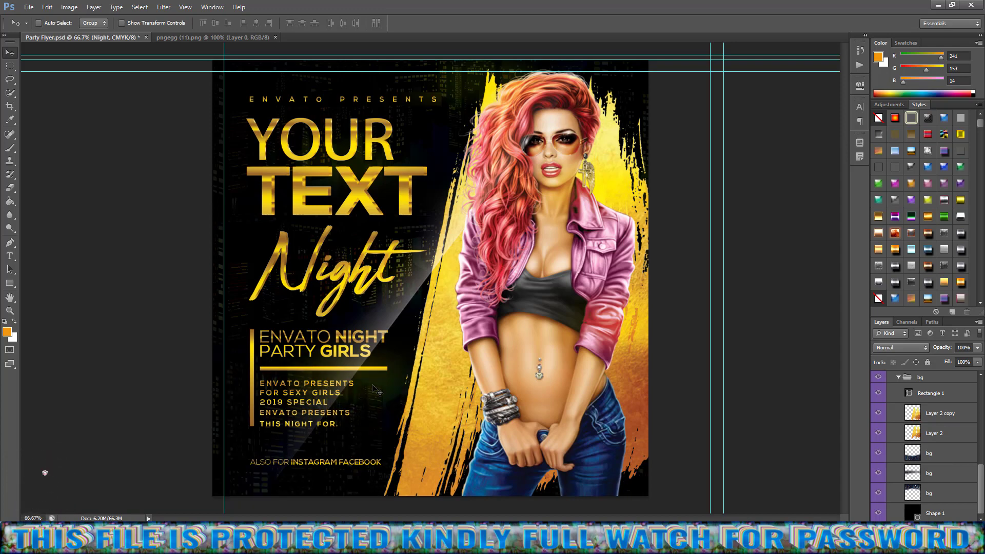
Step: Open the Shape 1 background fill colour and try teal and the jacket's pink
left_click(879, 493)
left_click(879, 513)
double_click(918, 519)
left_click(819, 166)
left_click(841, 196)
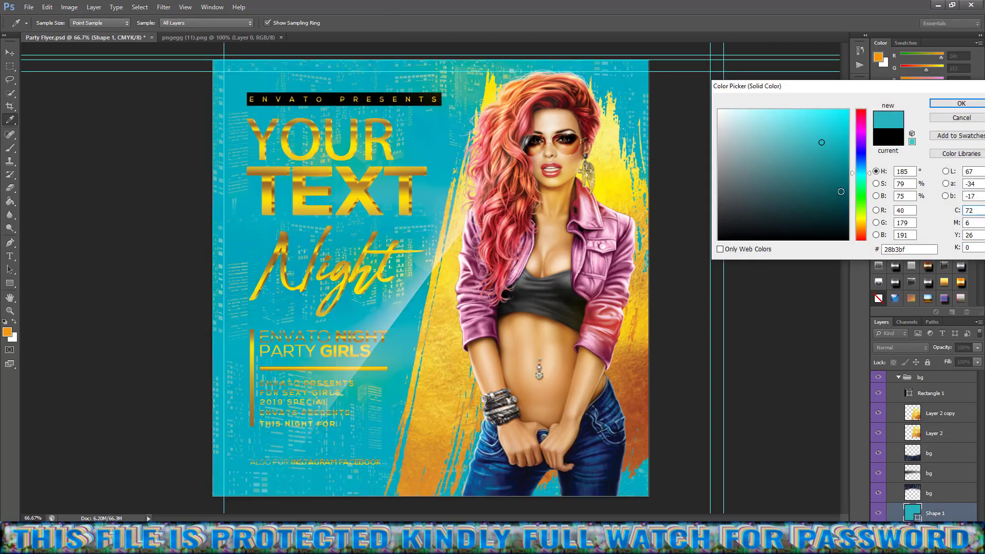
left_click(607, 236)
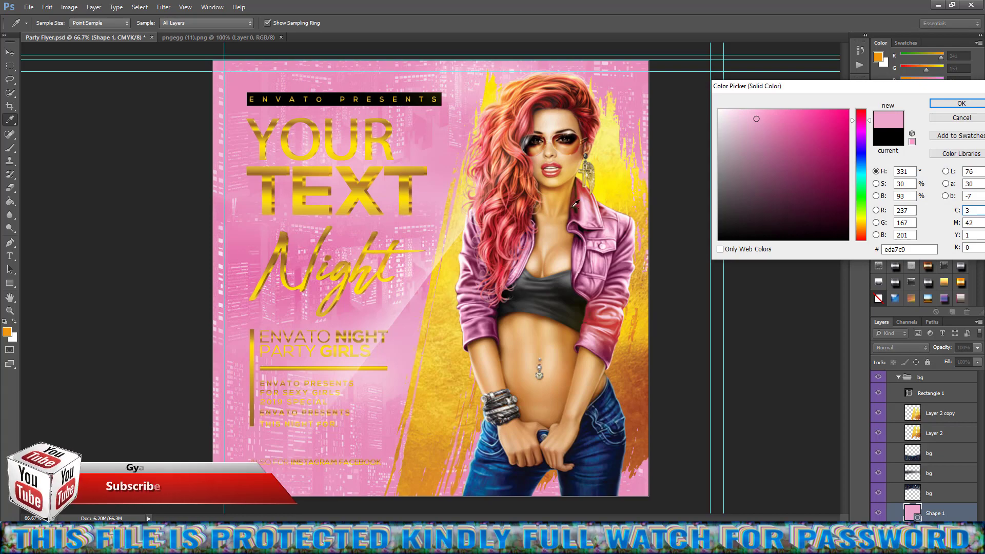
Step: Cycle through red and navy hues before settling on teal #27a49d
left_click(585, 175)
left_click_drag(861, 218, 861, 239)
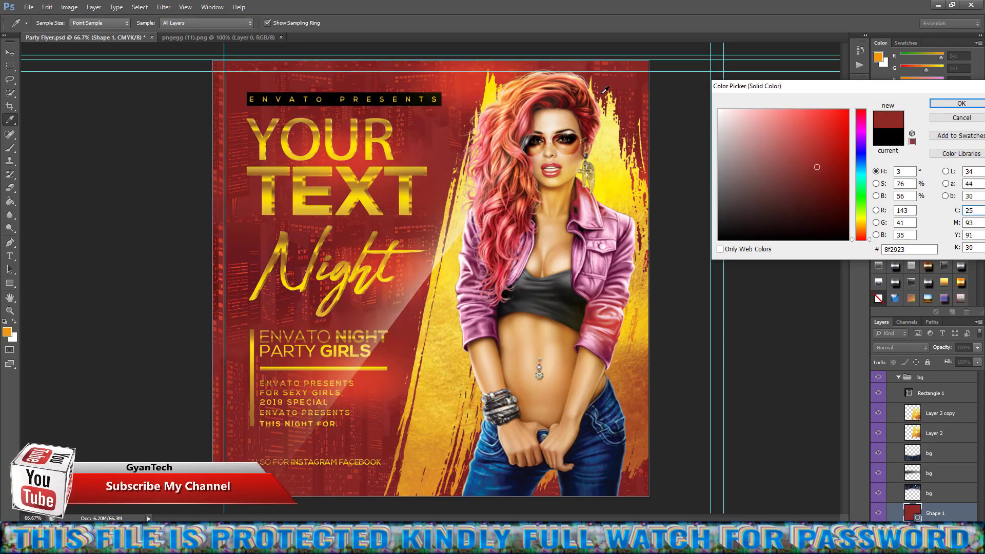
left_click(863, 153)
left_click(802, 196)
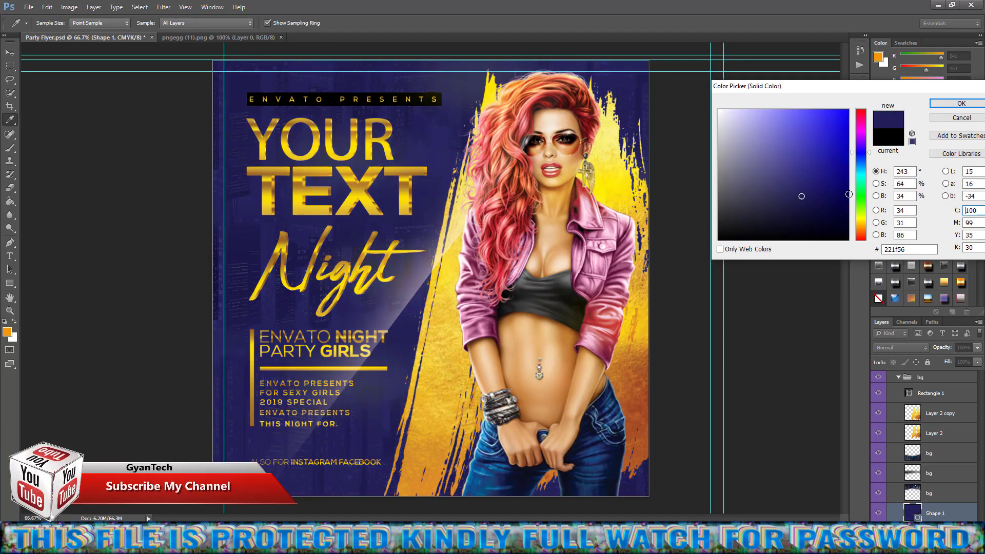
left_click(862, 177)
left_click(805, 170)
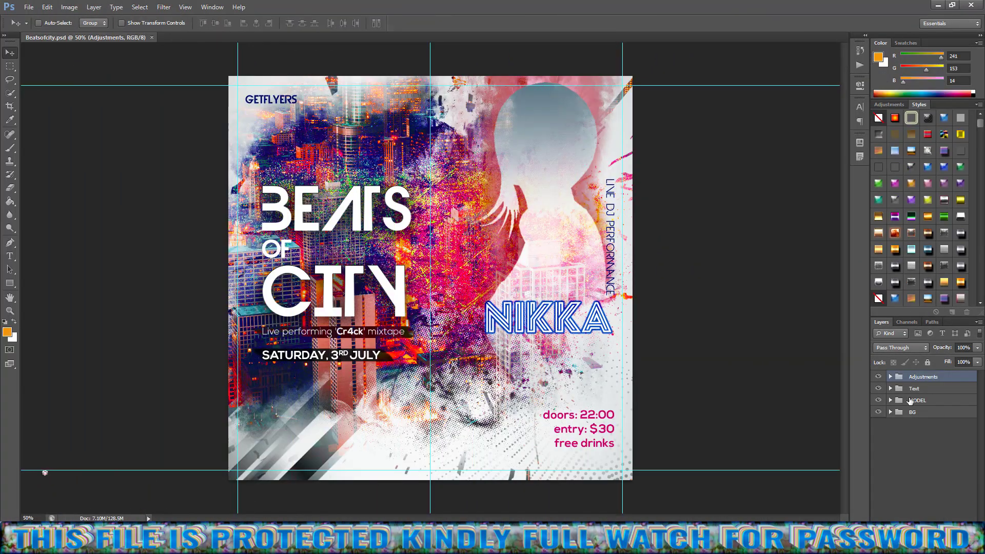
Step: Expand the MODEL group and open the Brush smart object for editing
left_click(889, 403)
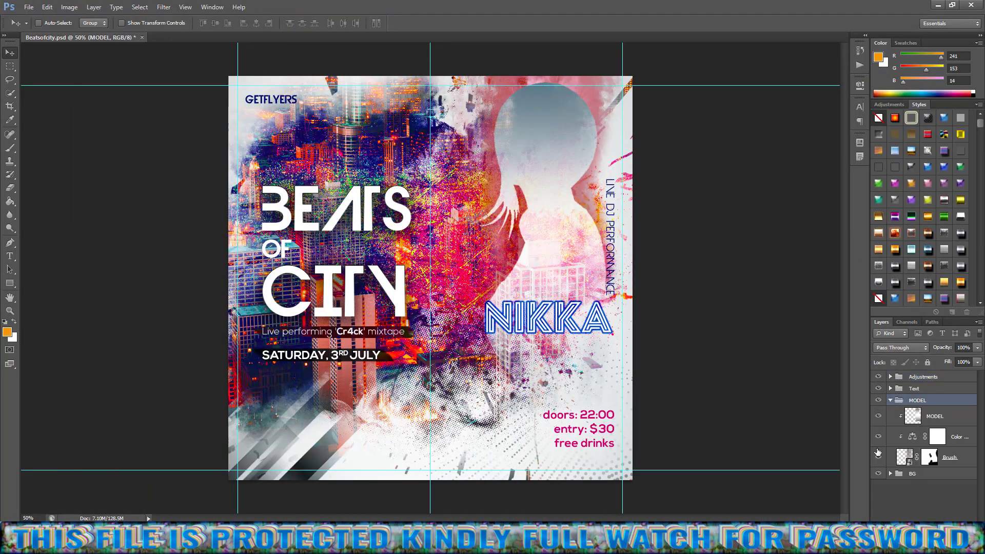
left_click(878, 417)
double_click(906, 458)
left_click(519, 224)
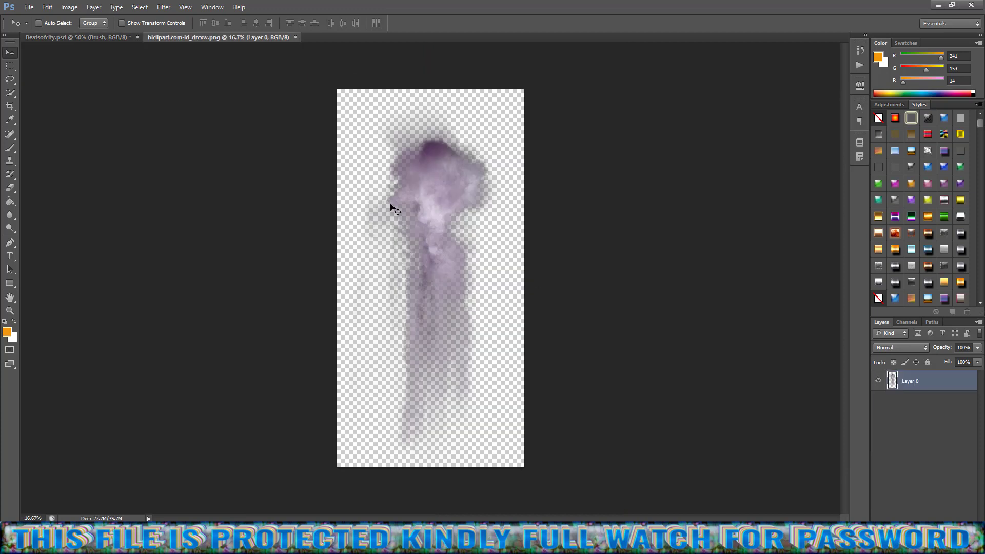
Step: Add the dancer from pngegg (19) to the smoke document, save and close it
left_click(29, 7)
left_click(44, 26)
scroll(256, 246, "up", 5)
left_click(273, 164)
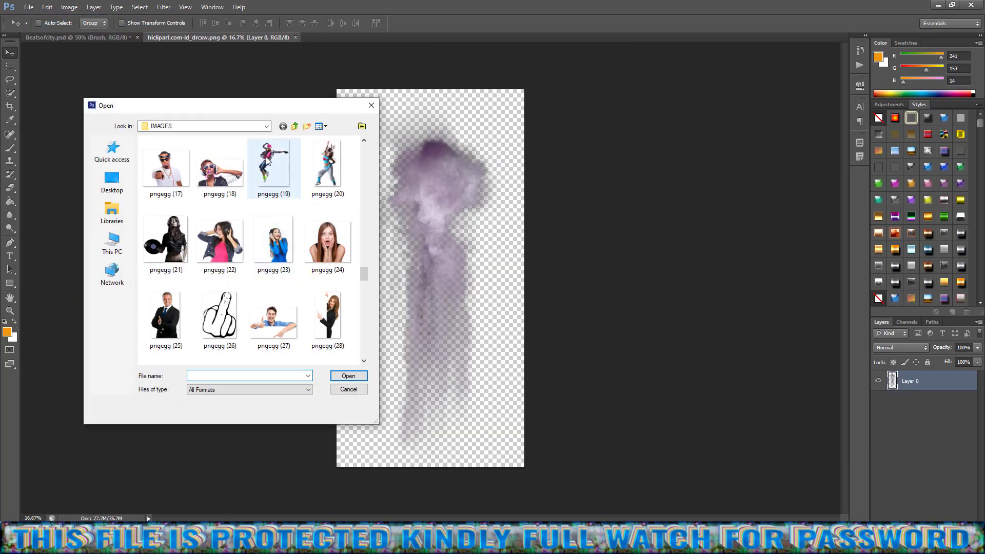
left_click(350, 379)
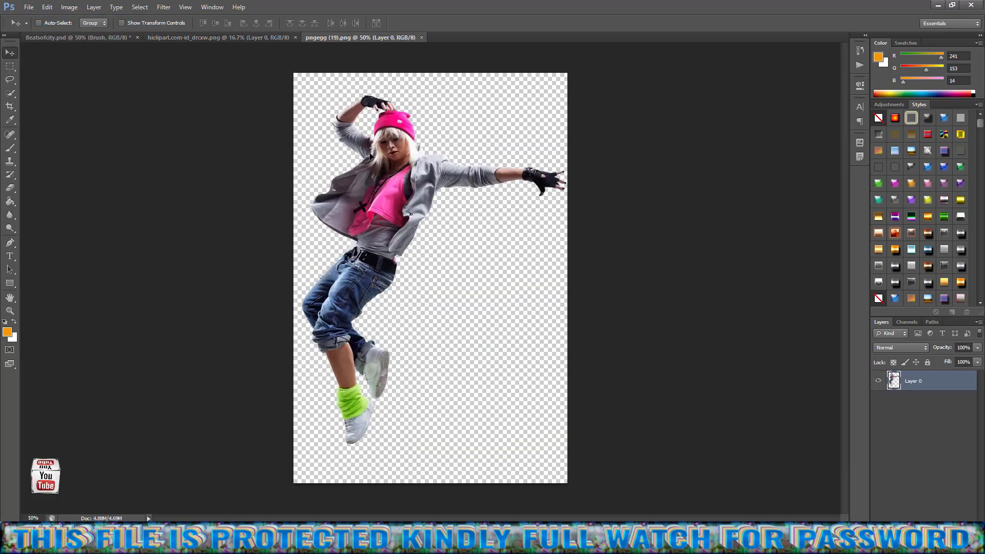
mouse_move(351, 379)
left_mouse_down()
mouse_move(212, 35)
mouse_move(411, 235)
left_mouse_up()
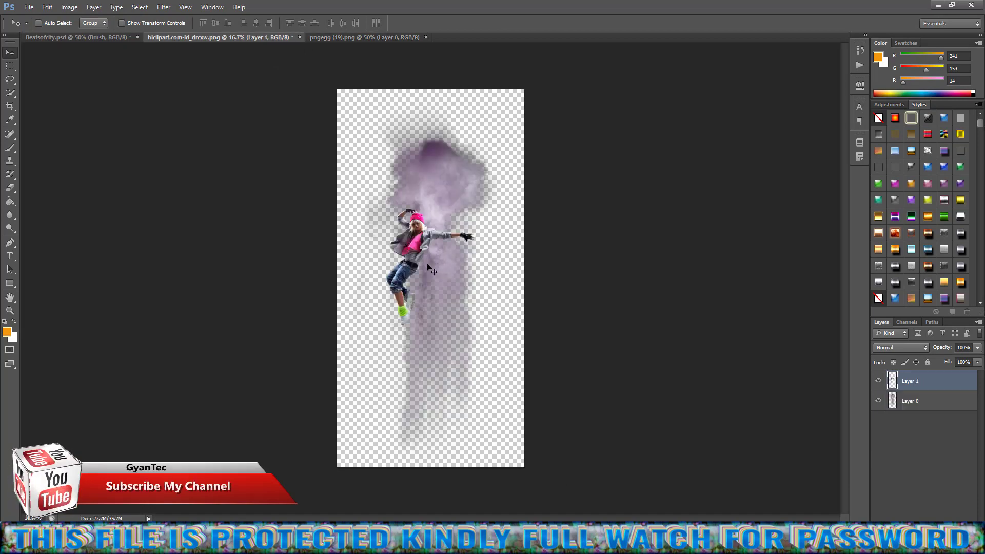
key("ctrl+s")
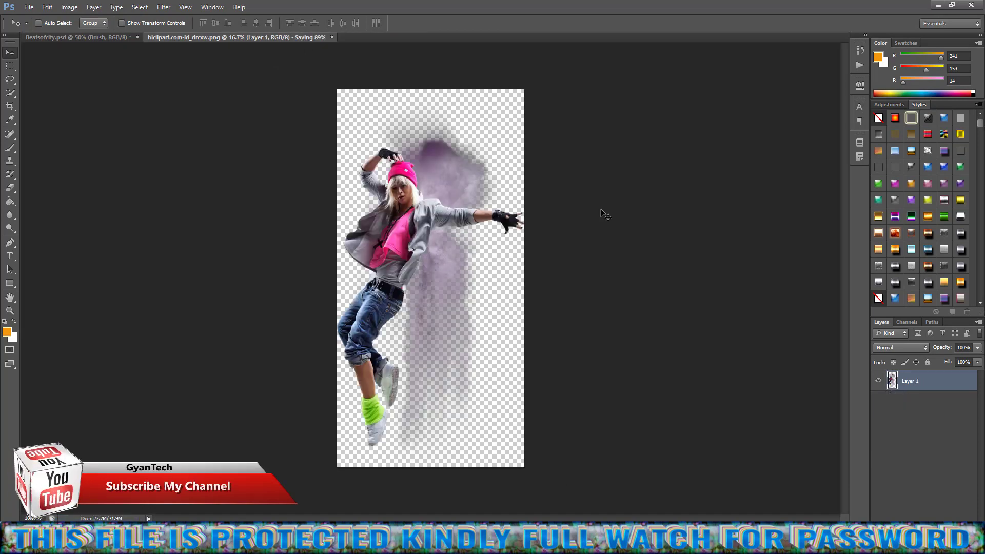
key("ctrl+w")
Step: Hide the white MODEL silhouette and position the dancer on the flyer
mouse_move(526, 191)
left_mouse_down()
mouse_move(500, 281)
mouse_move(516, 327)
left_mouse_up()
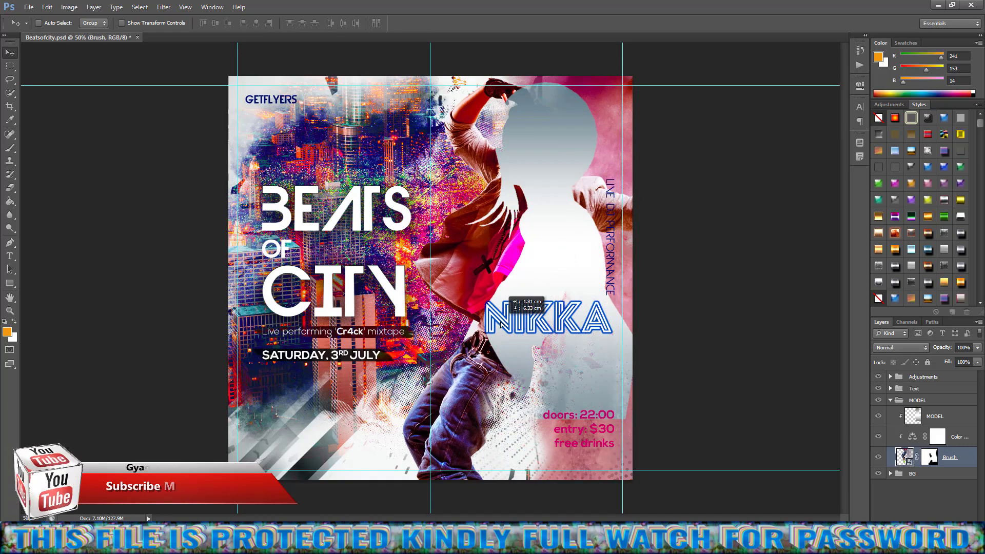
left_click(881, 417)
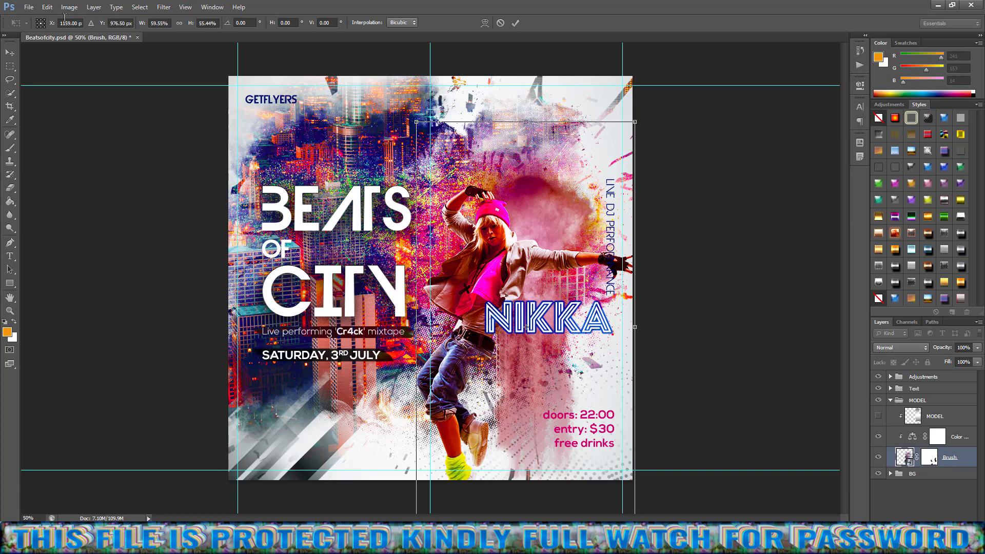
left_click(8, 57)
left_click(430, 205)
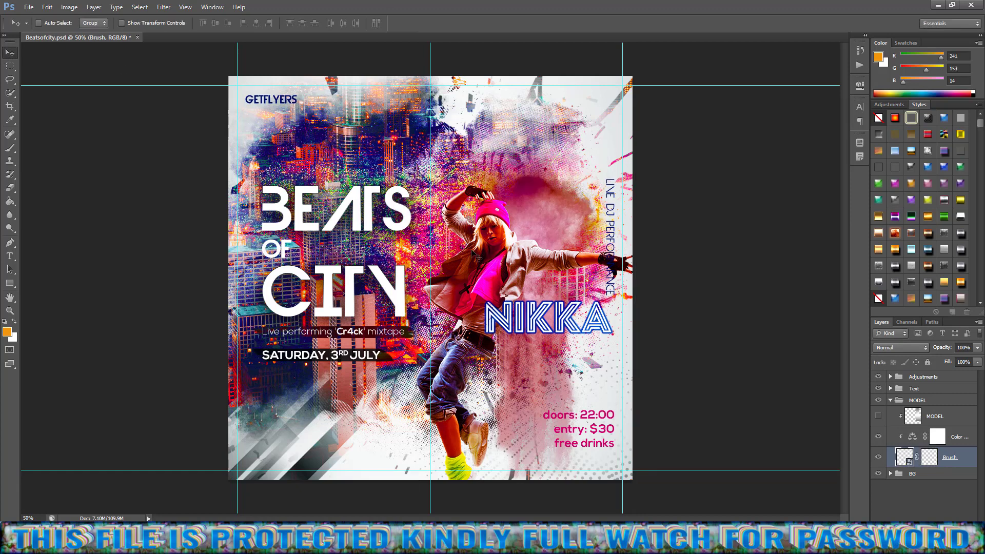
left_click_drag(509, 283, 508, 243)
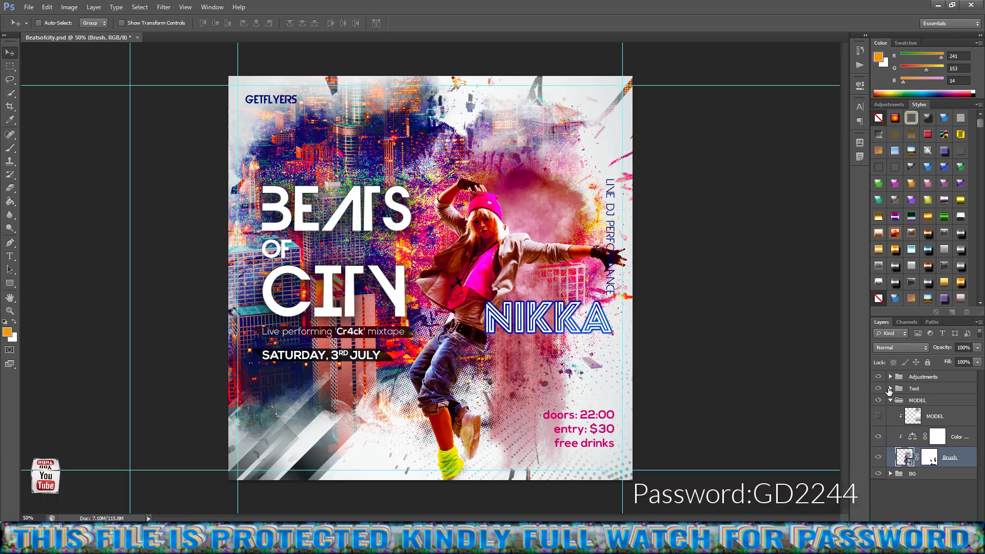
Step: Show LIVE DJ PERFORMANCE and retype the nikka layer as YOUR TEXT
left_click(890, 389)
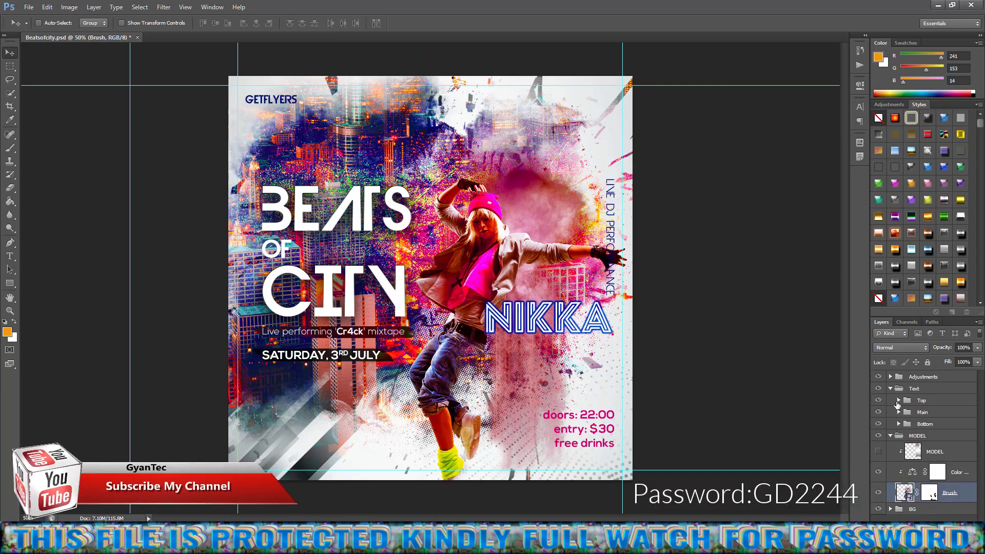
left_click(899, 400)
left_click(879, 417)
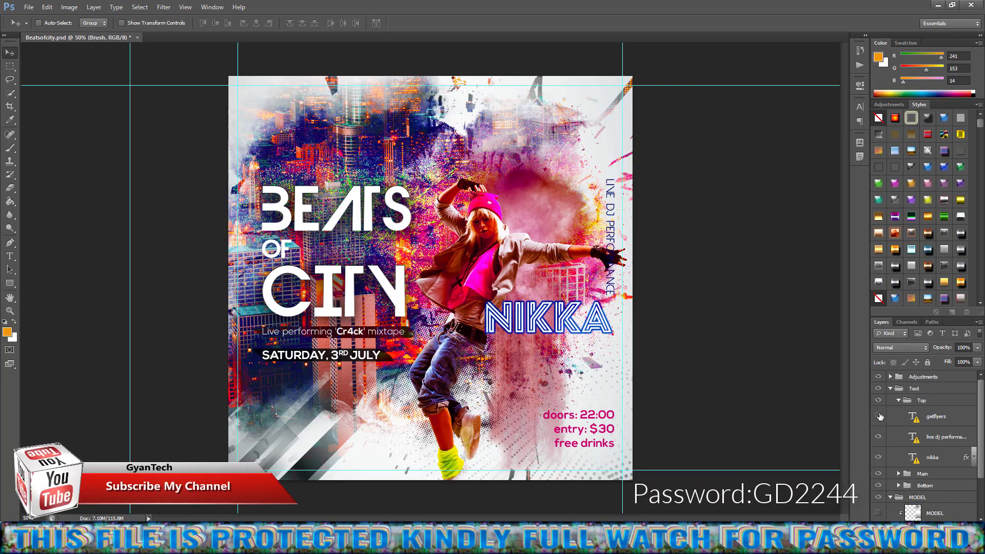
left_click(880, 437)
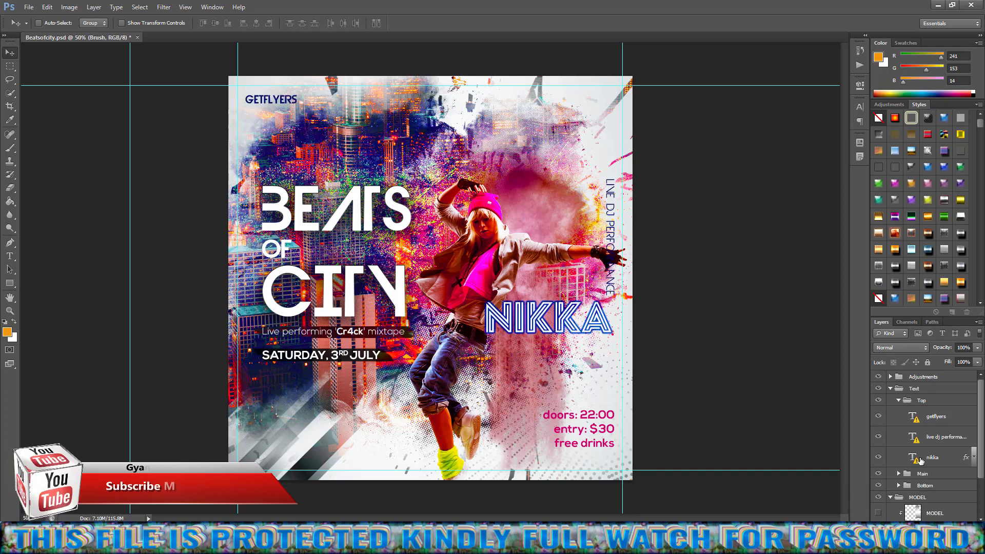
double_click(913, 457)
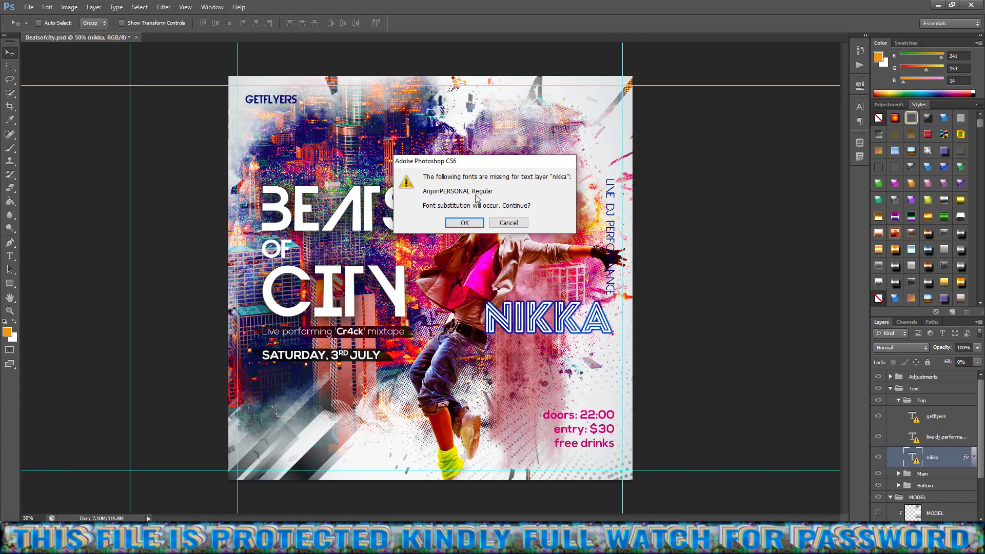
left_click(464, 223)
type("YOUR TEX")
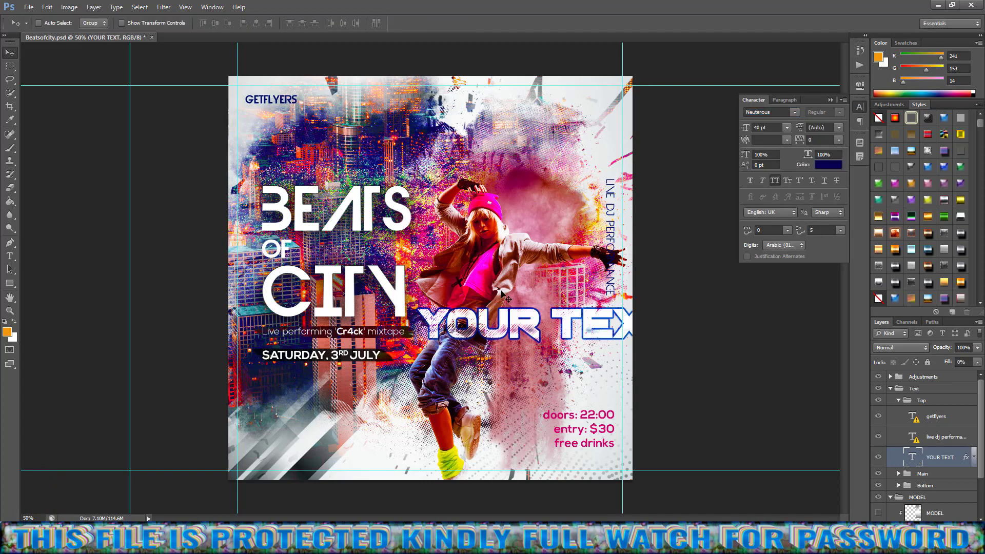
type("T")
left_click_drag(545, 335, 539, 382)
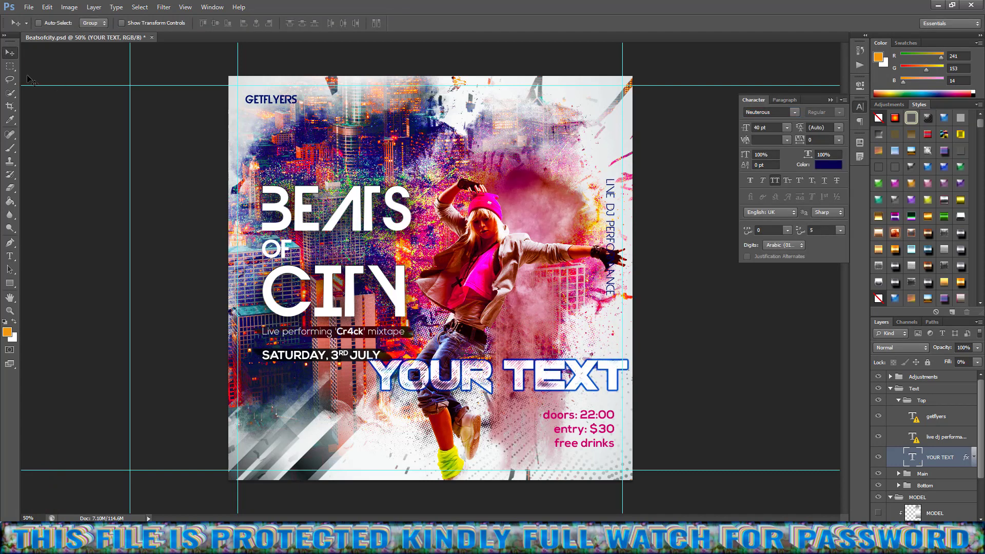
Step: Narrow YOUR TEXT to about 59% width beside the dancer, then open Club DJ Party.jpg
left_click(50, 7)
left_click(67, 201)
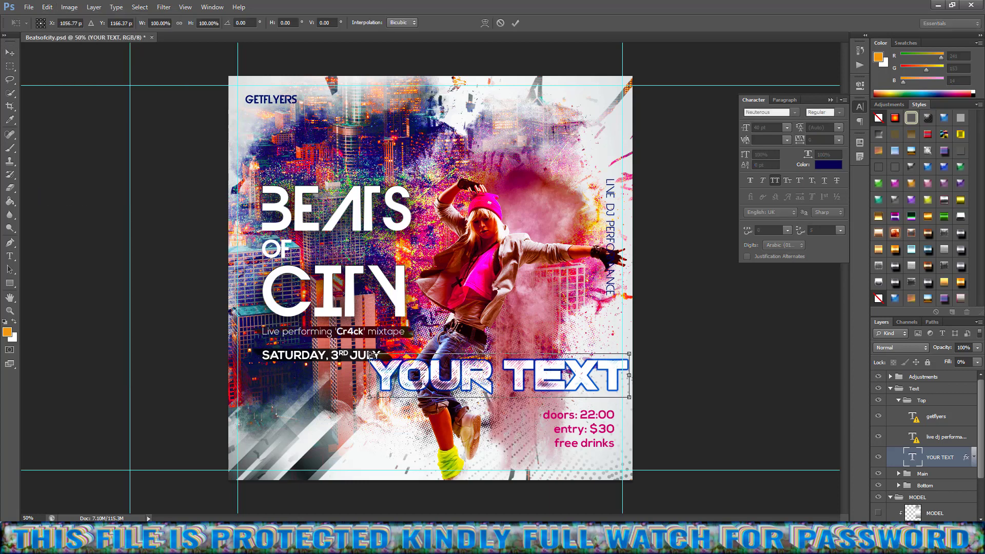
left_click_drag(370, 354, 478, 351)
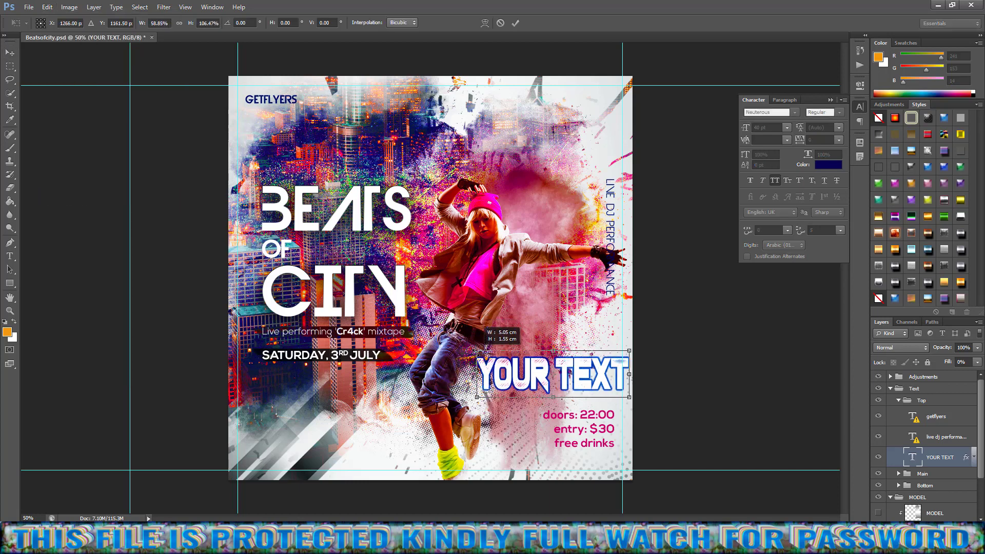
left_click_drag(557, 370, 542, 306)
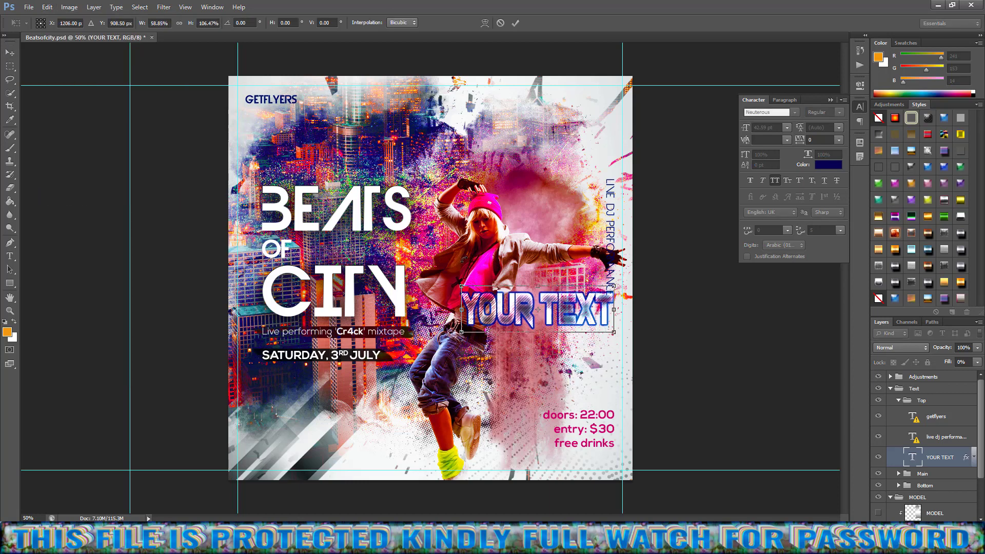
left_click(10, 52)
left_click(451, 202)
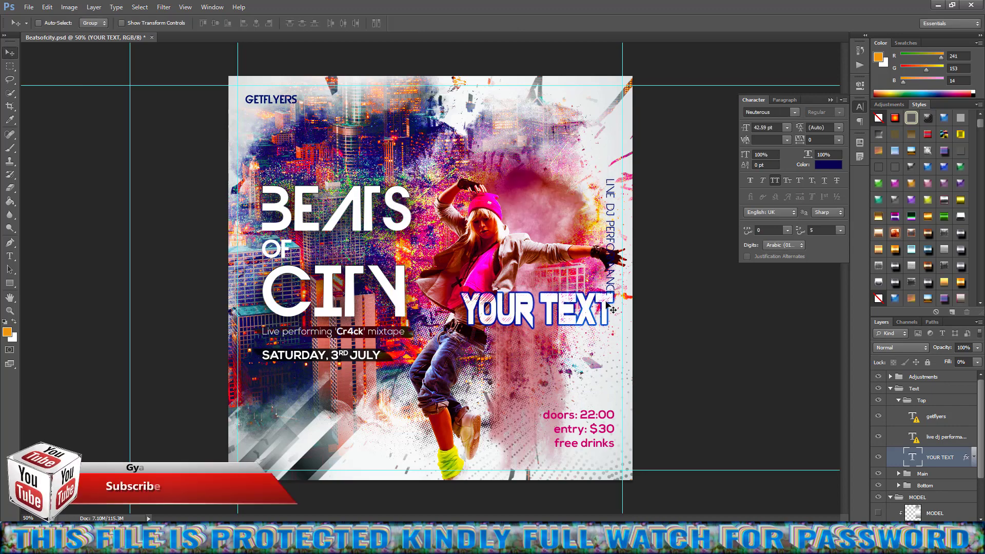
left_click_drag(605, 304, 605, 305)
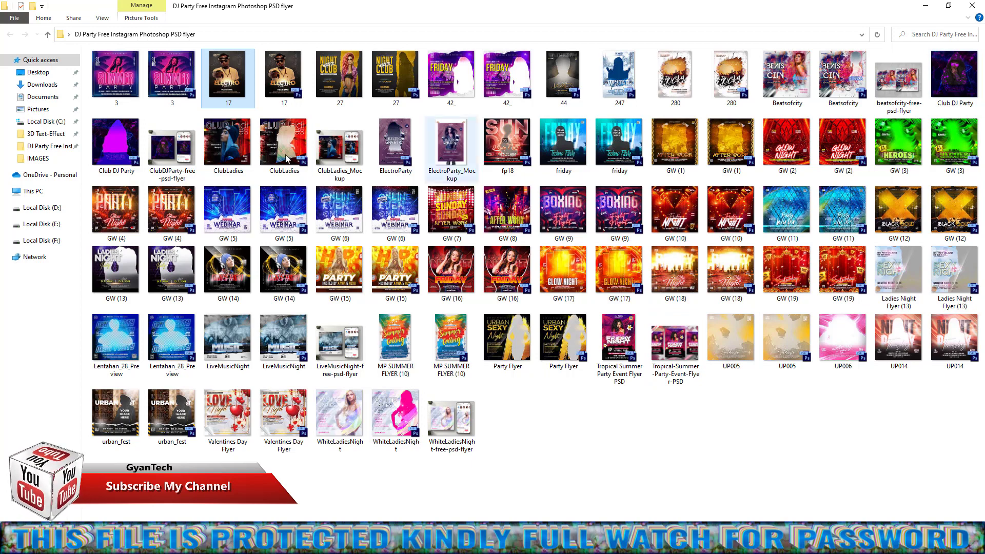
double_click(956, 74)
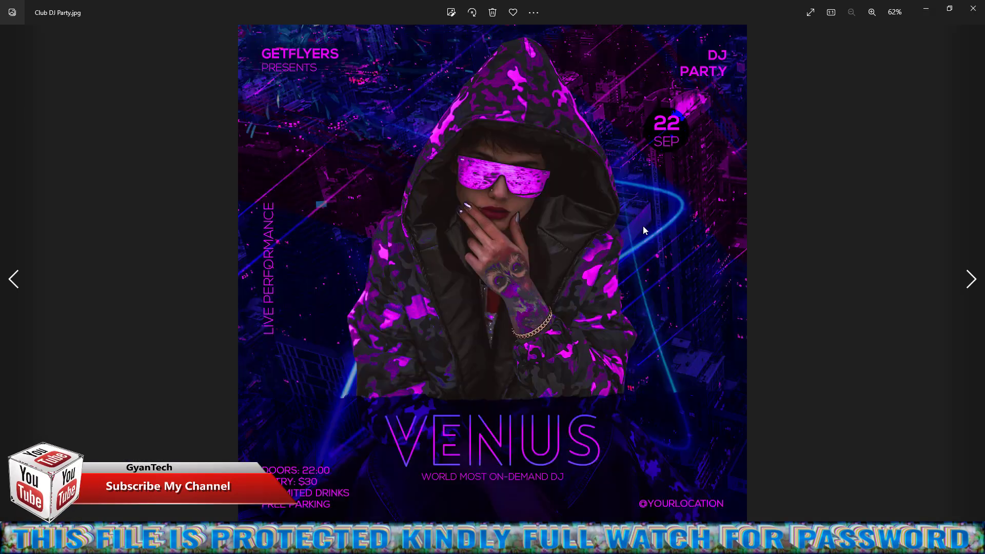
scroll(555, 291, "up", 5)
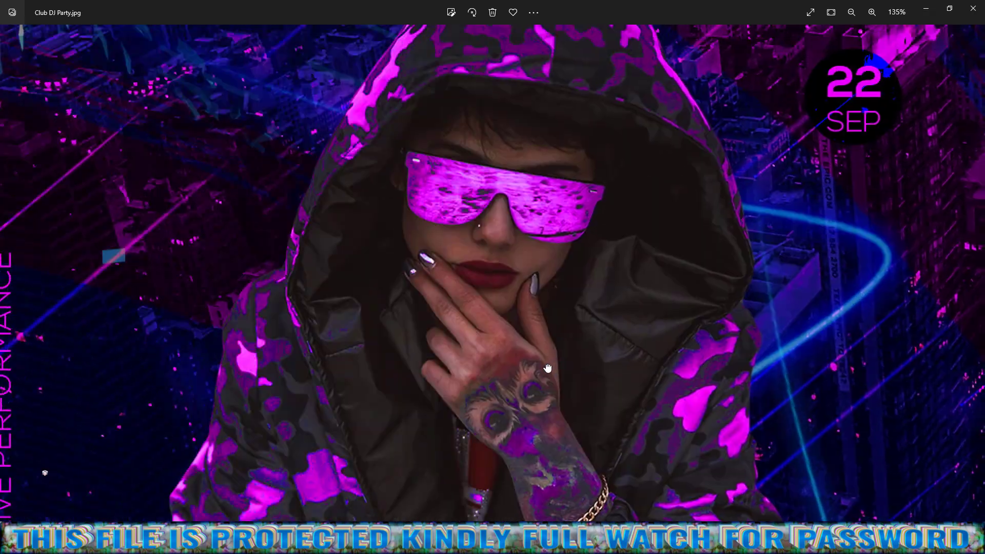
scroll(548, 368, "down", 2)
scroll(583, 284, "down", 3)
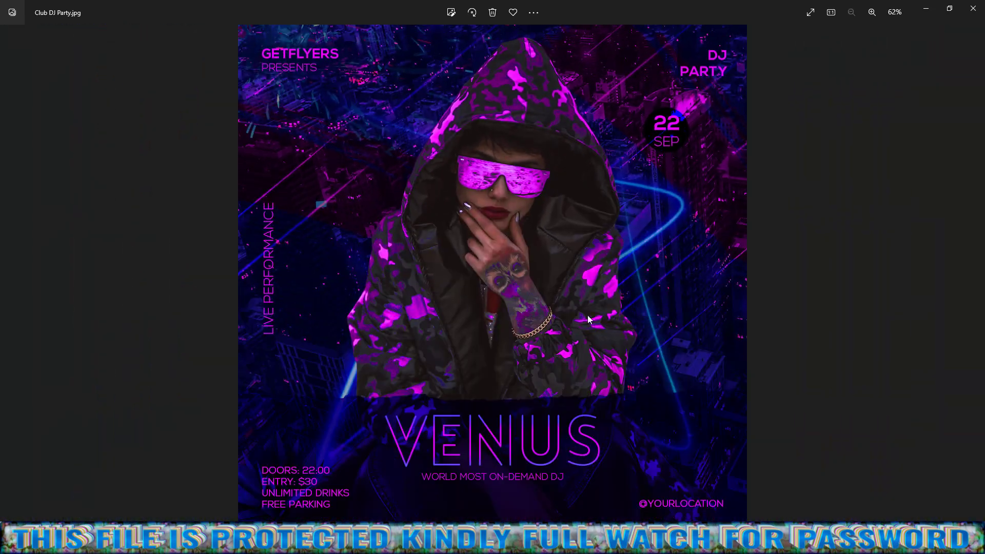